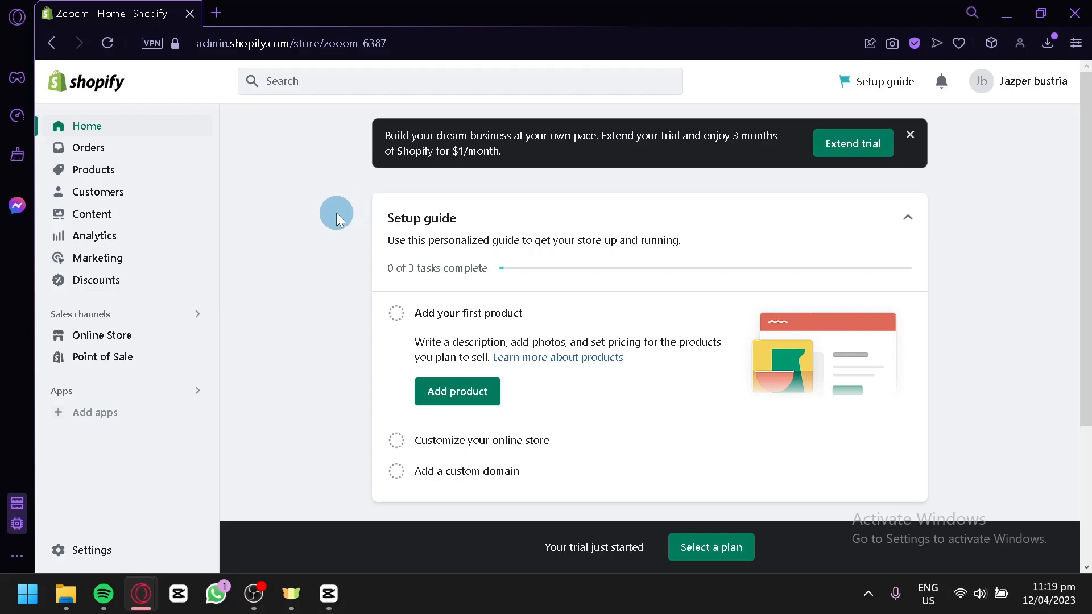
# Start a new product titled "Test 1" and add the coffee cup illustration to its media
pyautogui.click(121, 175)
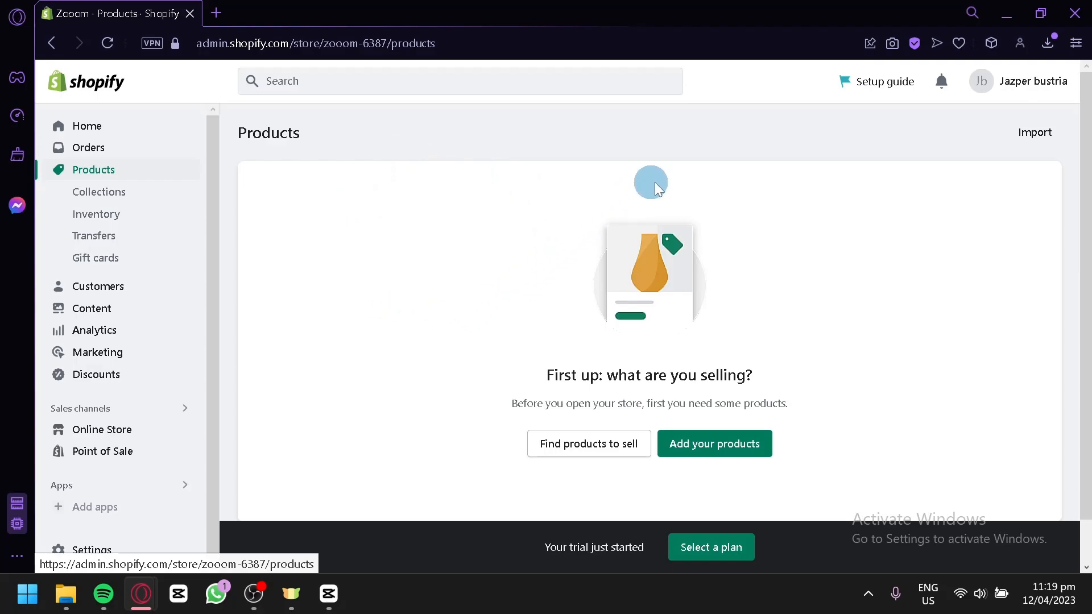
pyautogui.click(743, 445)
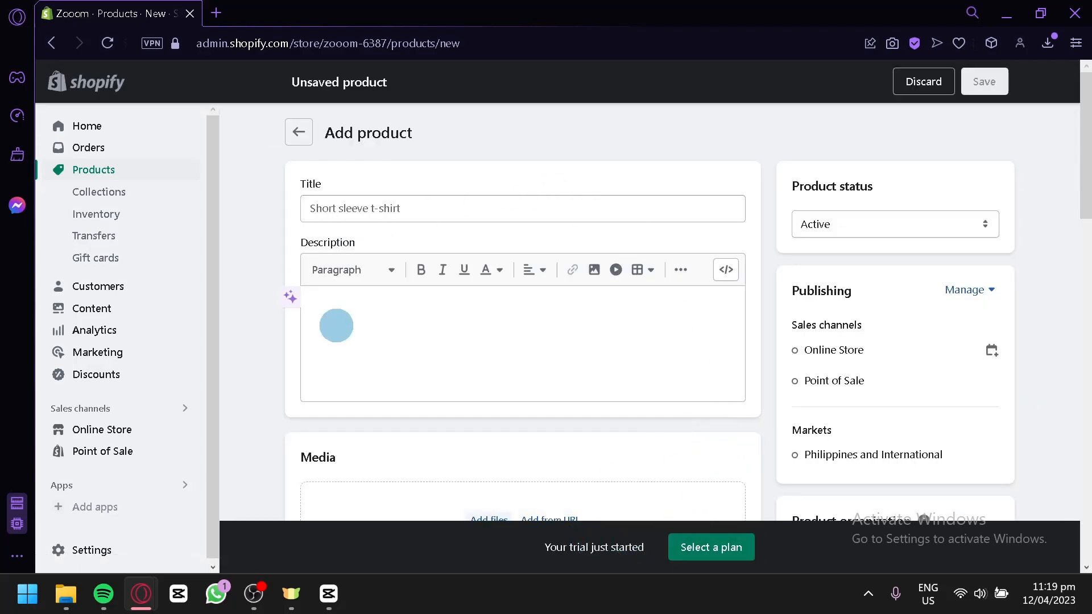
pyautogui.click(389, 209)
pyautogui.write('Test 1')
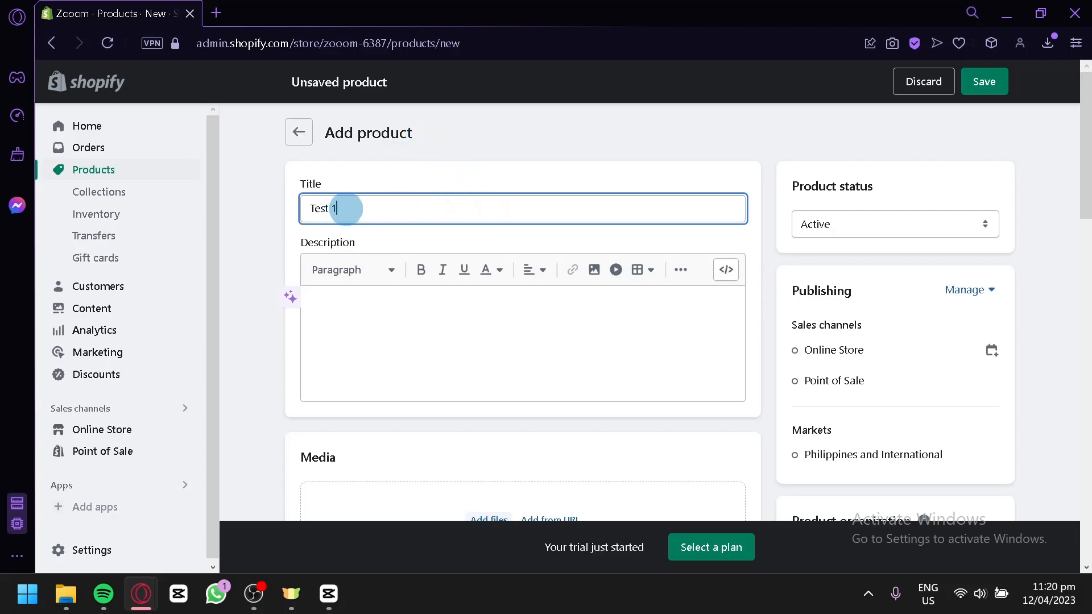
pyautogui.scroll(-2, 366, 207)
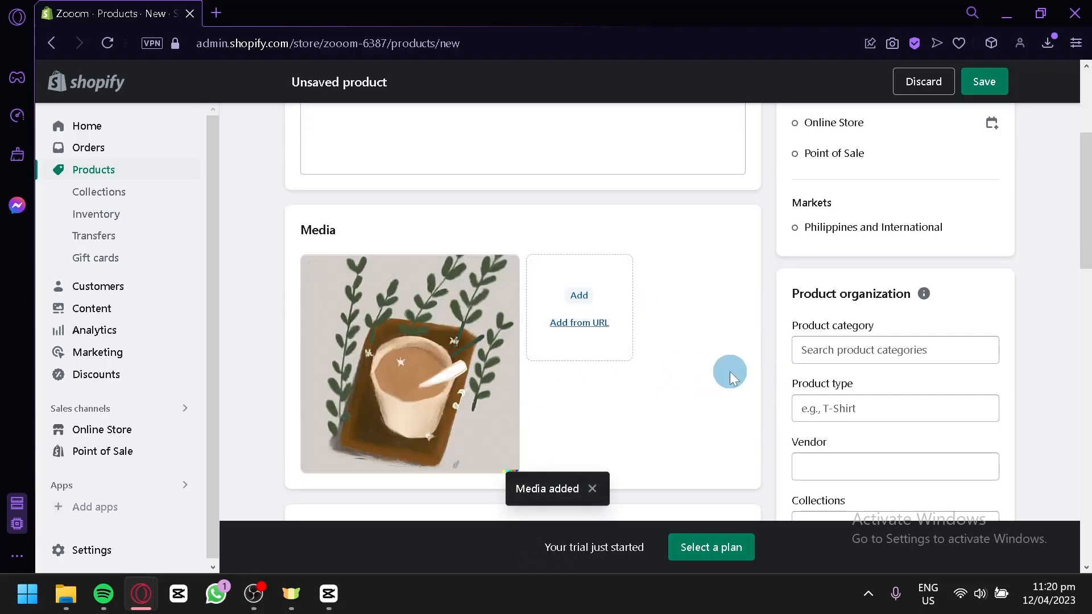
# Set the product's price to 15, its compare-at price to 20 and its cost per item to 10
pyautogui.scroll(-2, 654, 304)
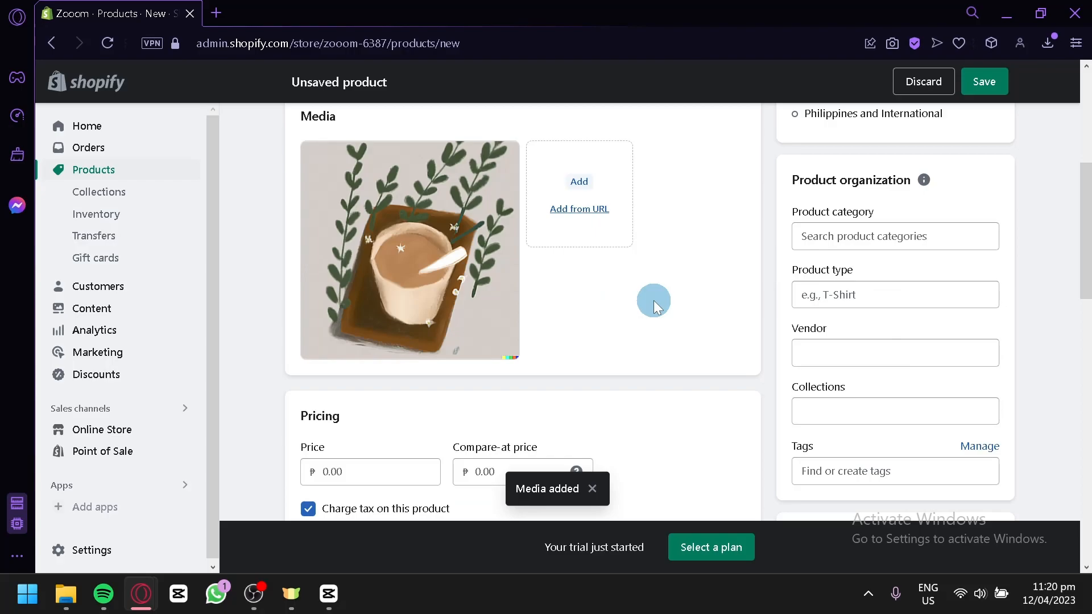
pyautogui.scroll(4, 654, 300)
pyautogui.scroll(-6, 626, 302)
pyautogui.click(377, 357)
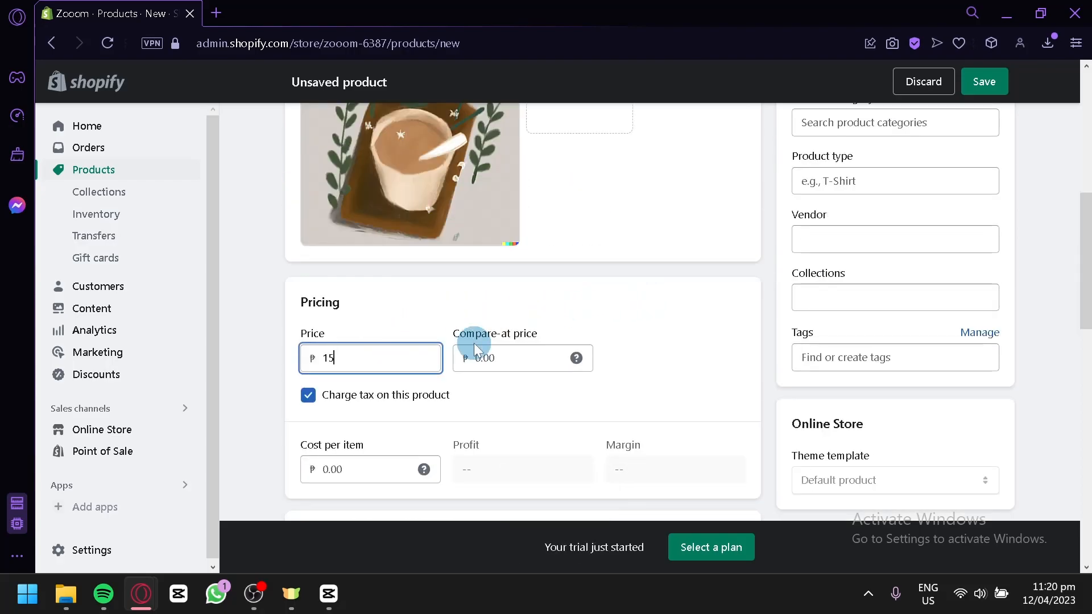
pyautogui.click(507, 357)
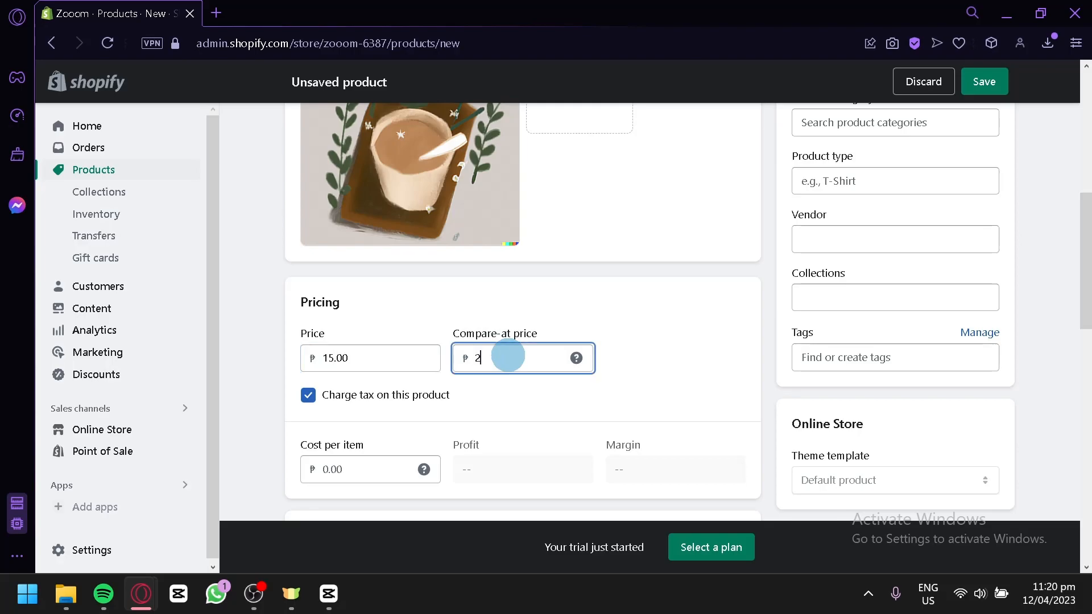
pyautogui.scroll(-2, 489, 355)
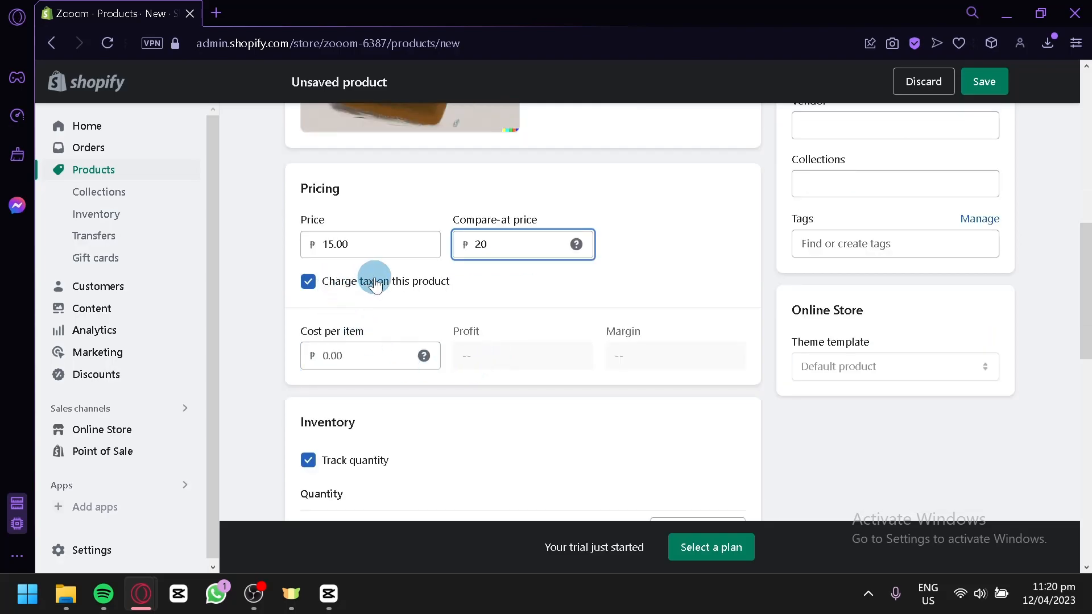
pyautogui.click(359, 359)
pyautogui.write('3')
pyautogui.press('BackSpace')
pyautogui.write('10')
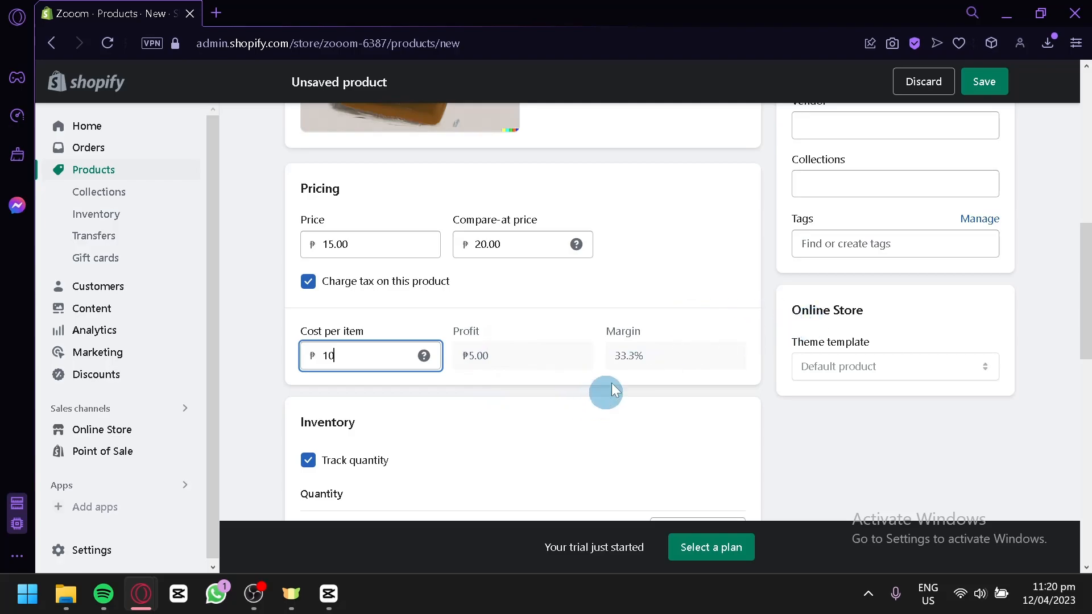
pyautogui.scroll(-2, 362, 378)
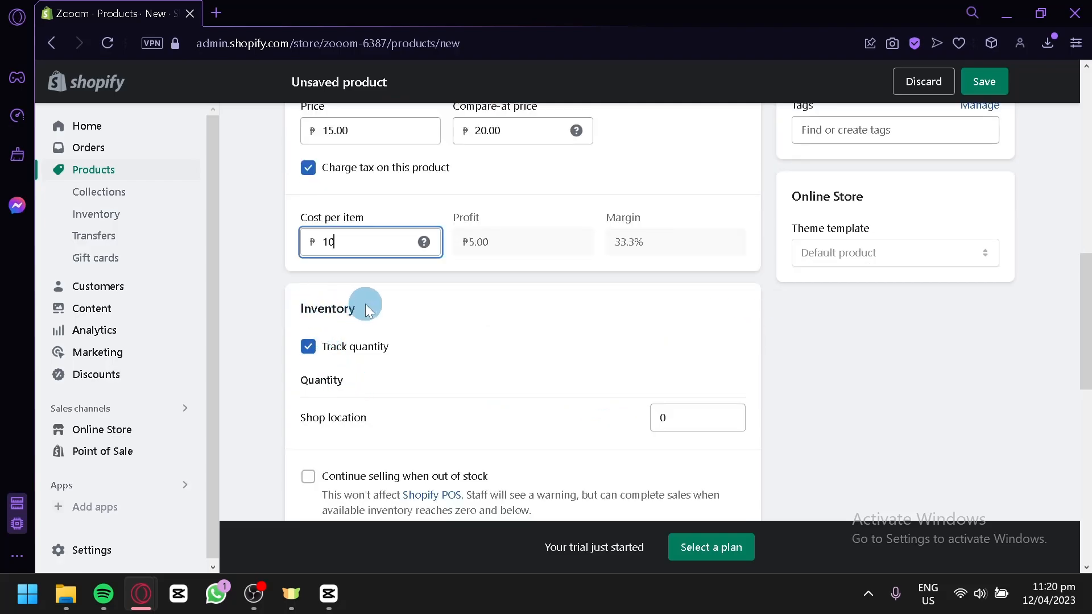
pyautogui.scroll(-2, 541, 396)
pyautogui.click(679, 310)
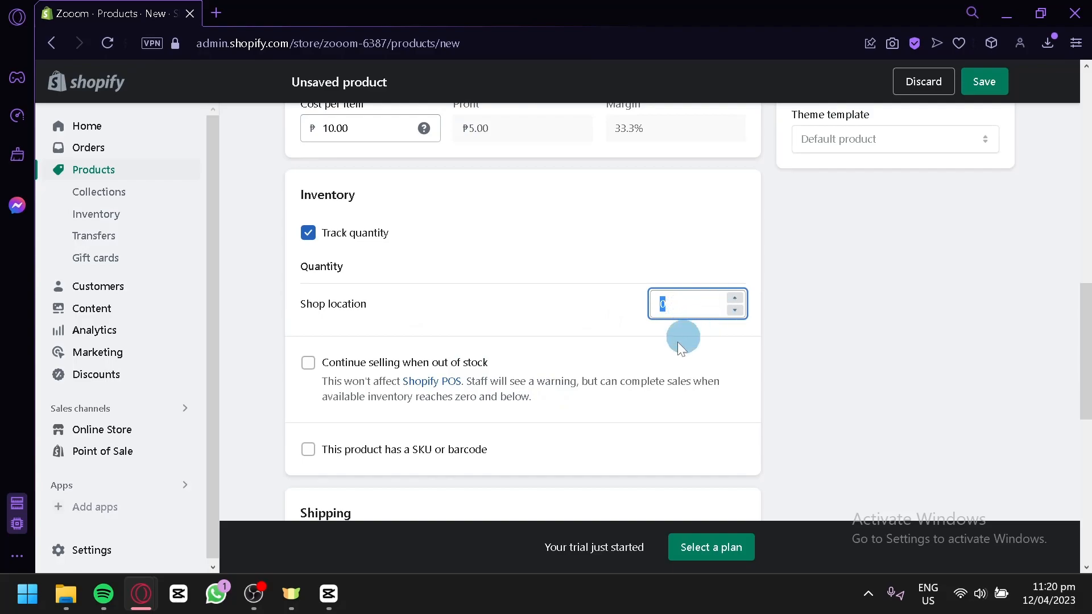
pyautogui.click(306, 369)
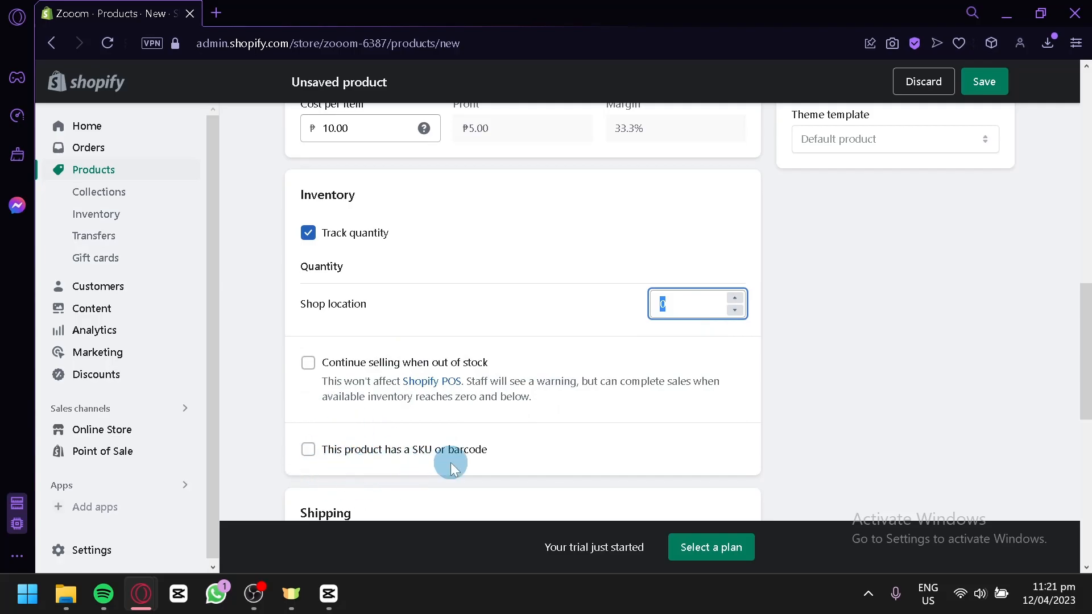
# Set the product's shipping type to Digital product or service
pyautogui.scroll(-4, 359, 292)
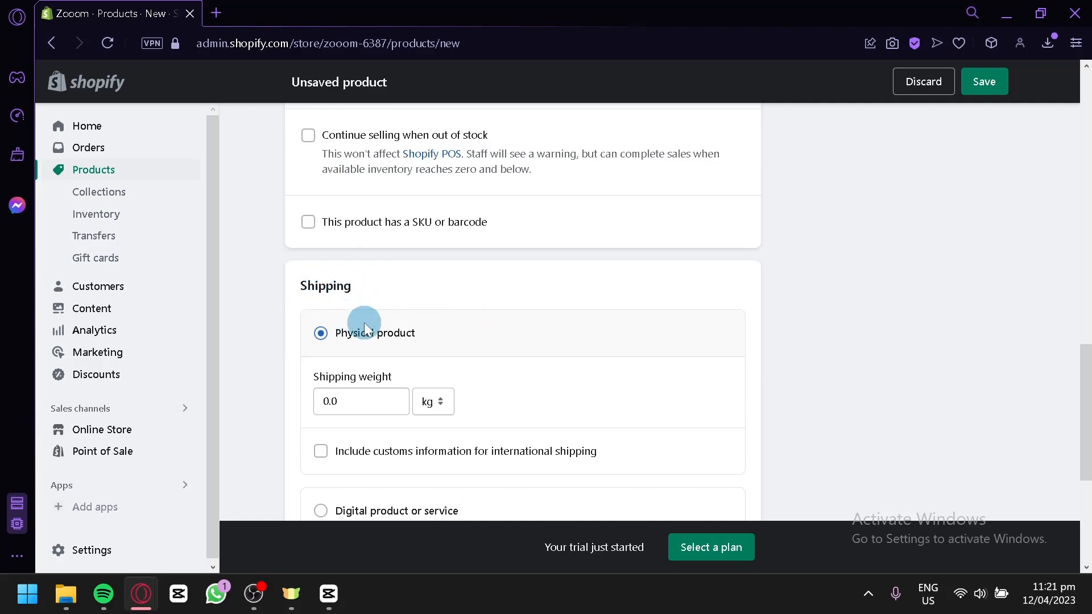
pyautogui.scroll(-2, 364, 341)
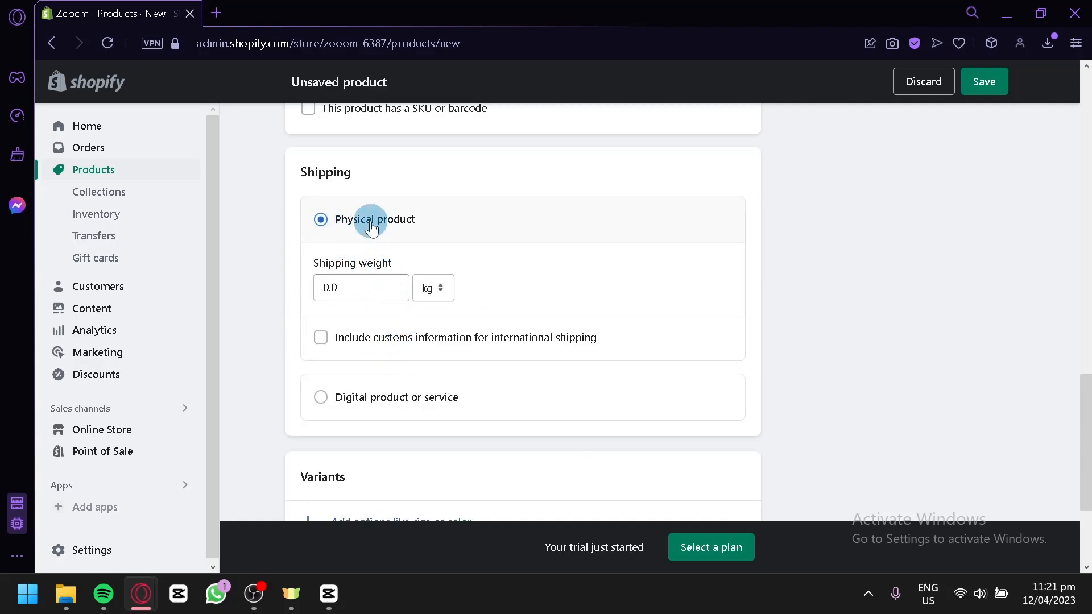
pyautogui.click(318, 397)
pyautogui.scroll(-2, 307, 381)
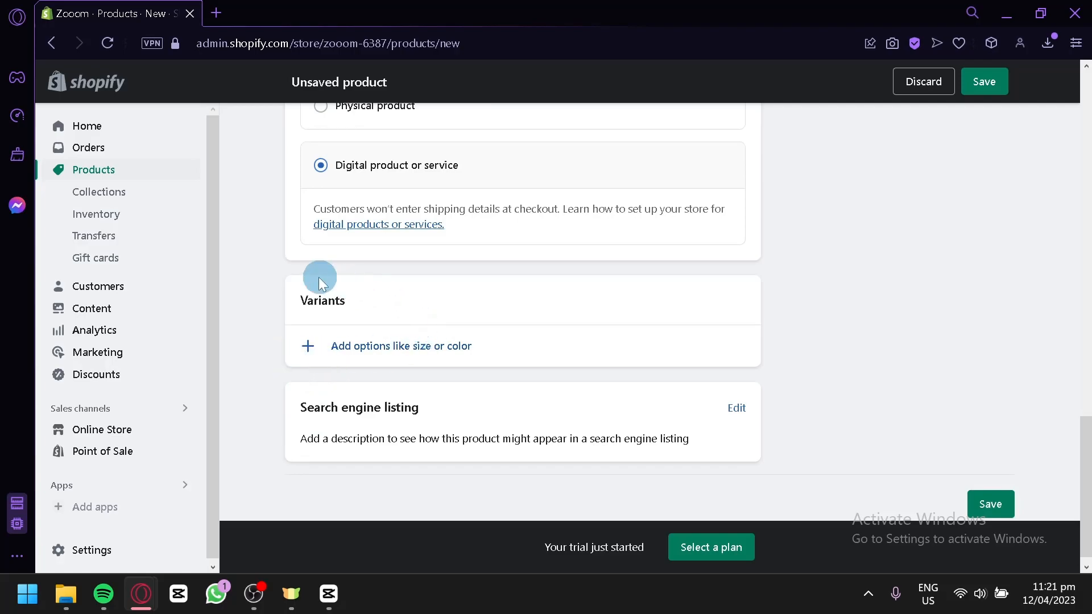
# Choose Active as the product status
pyautogui.scroll(12, 463, 346)
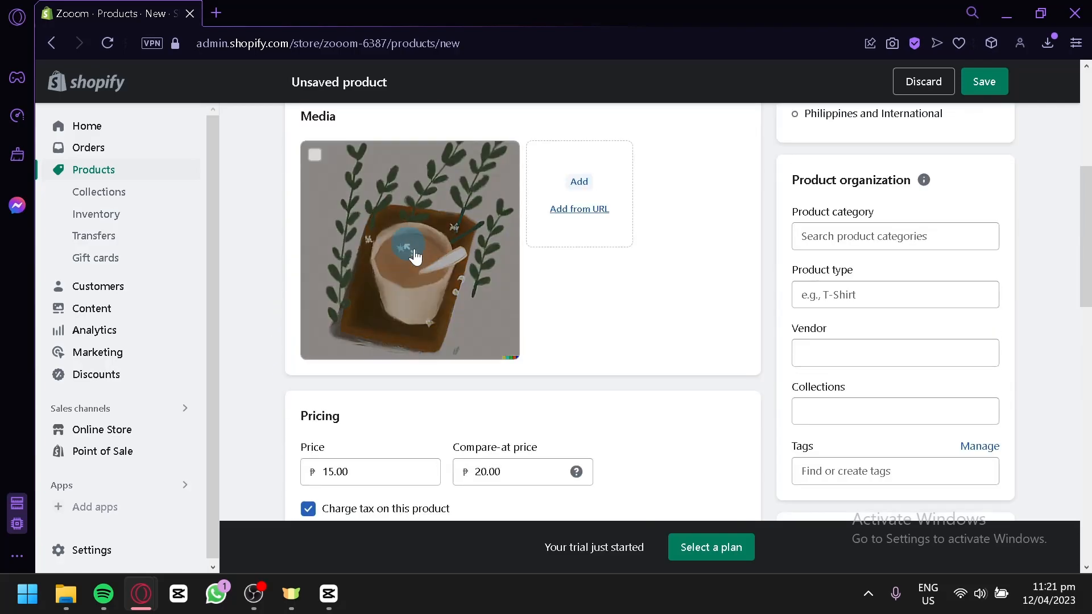
pyautogui.scroll(-7, 410, 251)
pyautogui.scroll(-5, 431, 285)
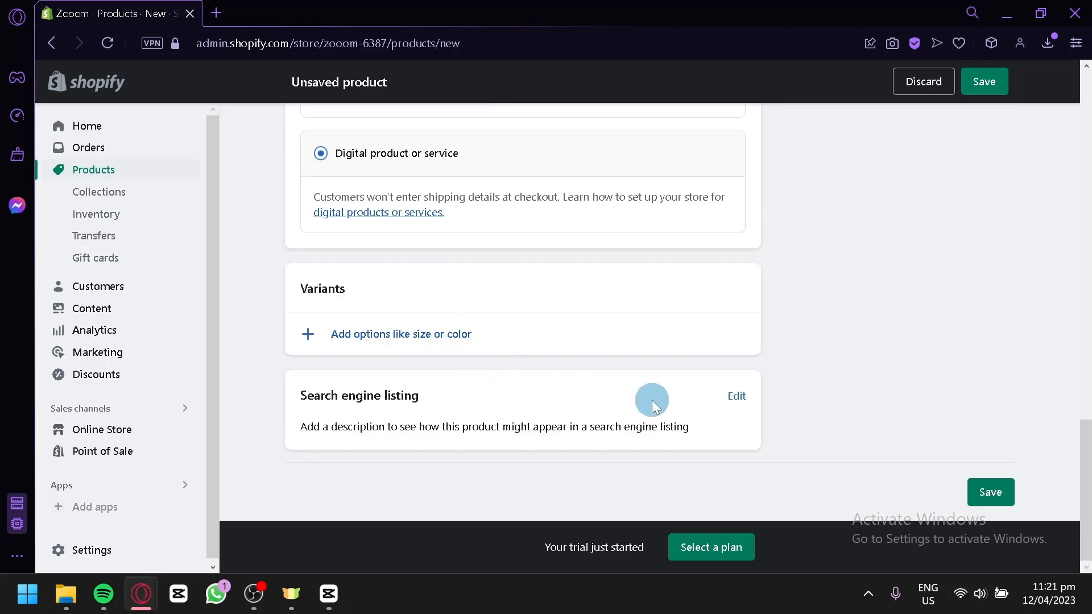
pyautogui.scroll(15, 388, 409)
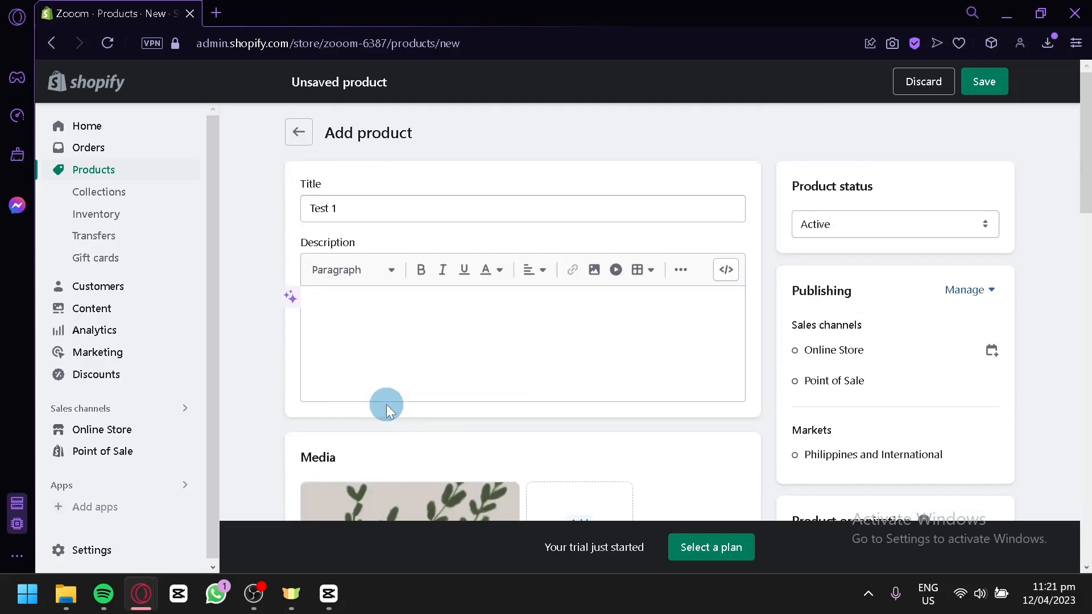
pyautogui.click(897, 227)
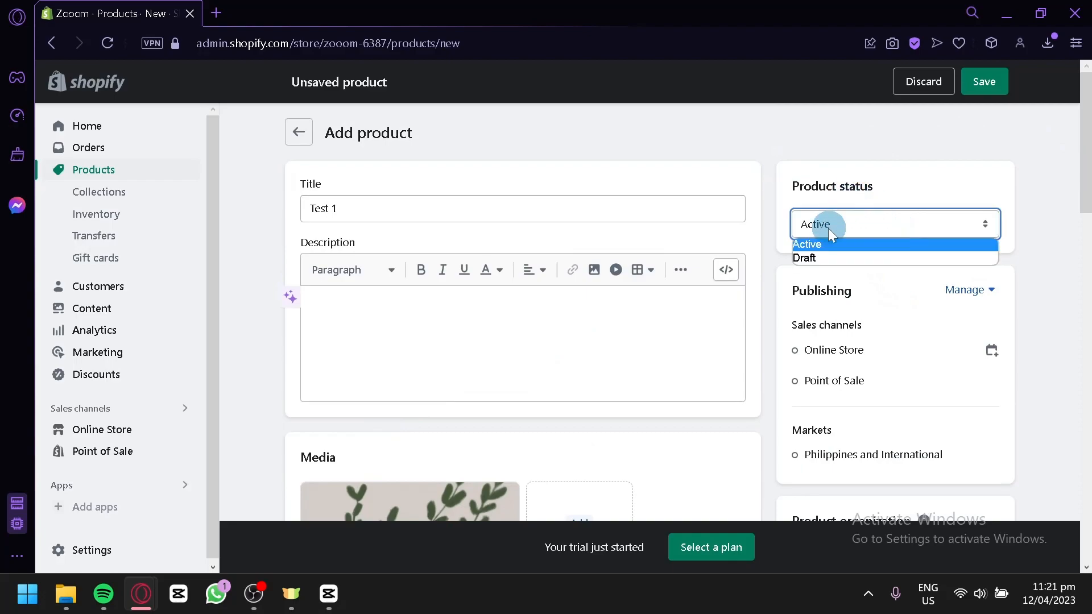
pyautogui.click(790, 246)
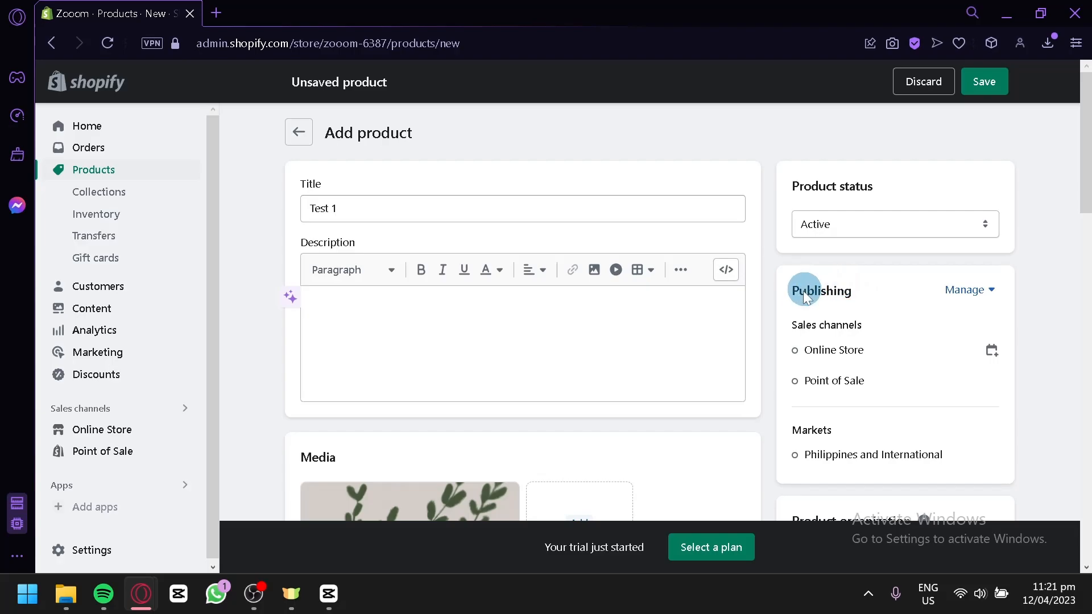
# Set the product category to Arts & Entertainment and enter Sticker as the product type
pyautogui.scroll(-2, 821, 339)
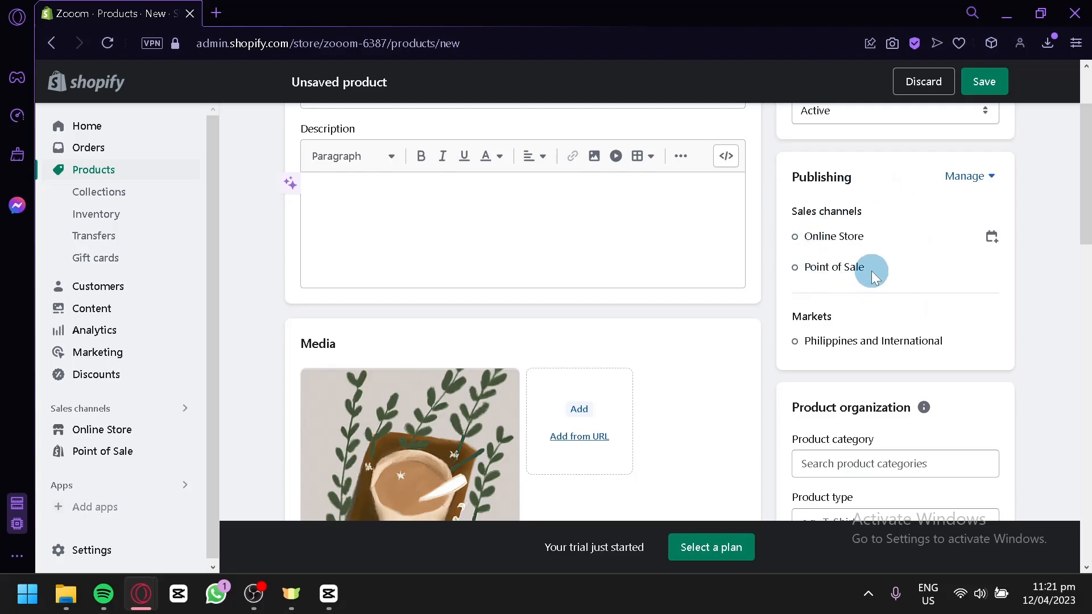
pyautogui.scroll(-2, 857, 313)
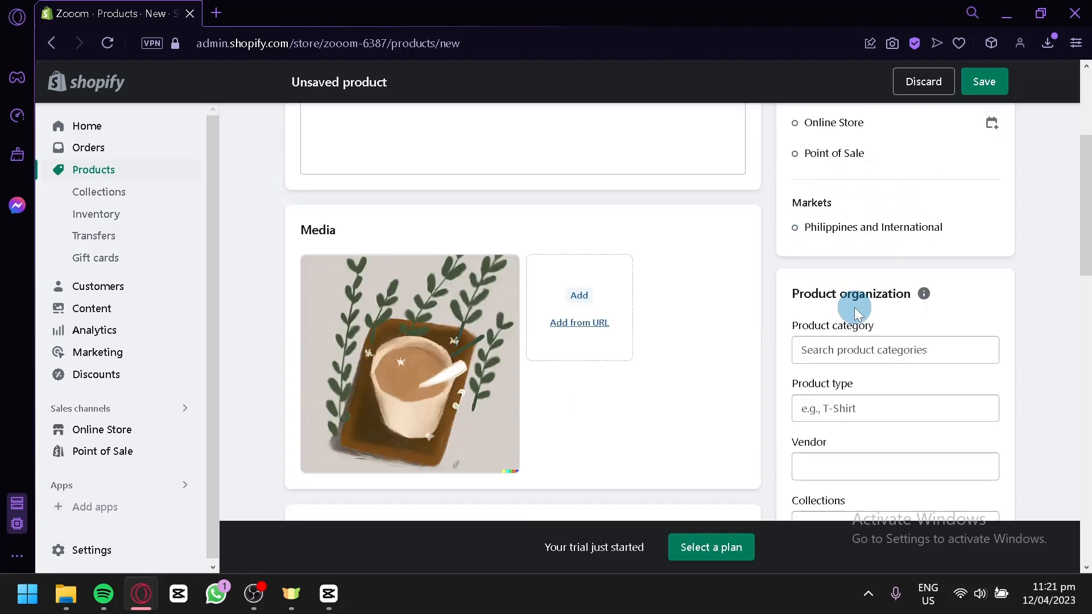
pyautogui.scroll(-2, 857, 312)
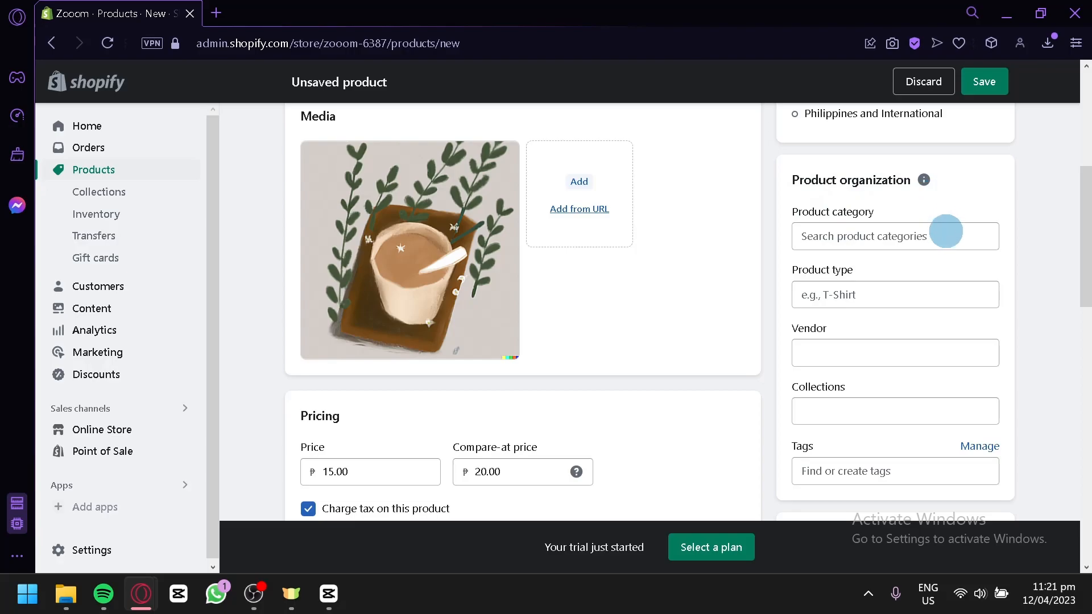
pyautogui.click(863, 234)
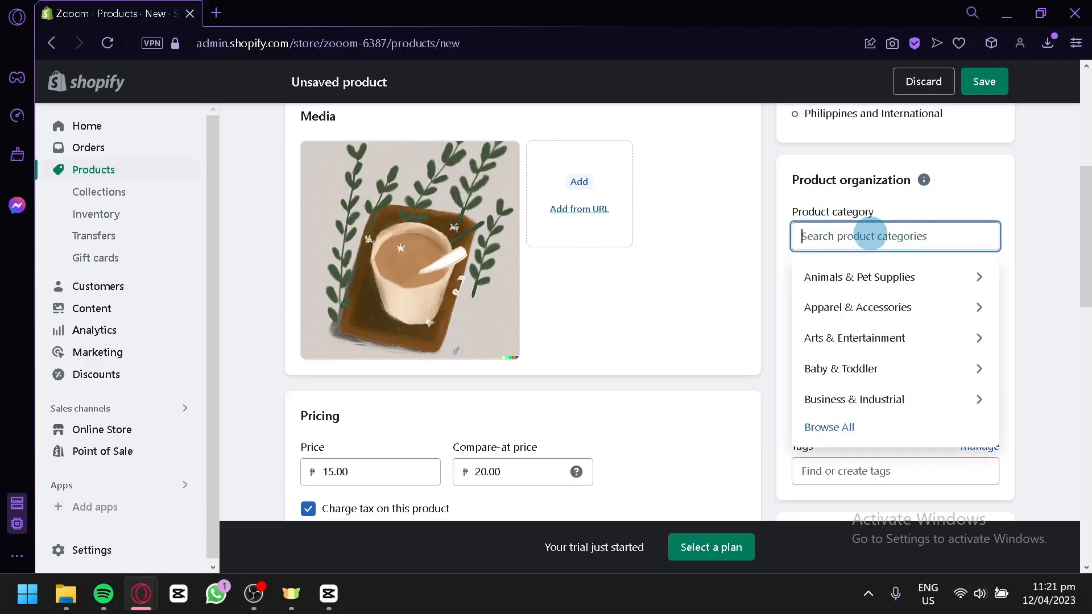
pyautogui.click(896, 338)
pyautogui.click(862, 293)
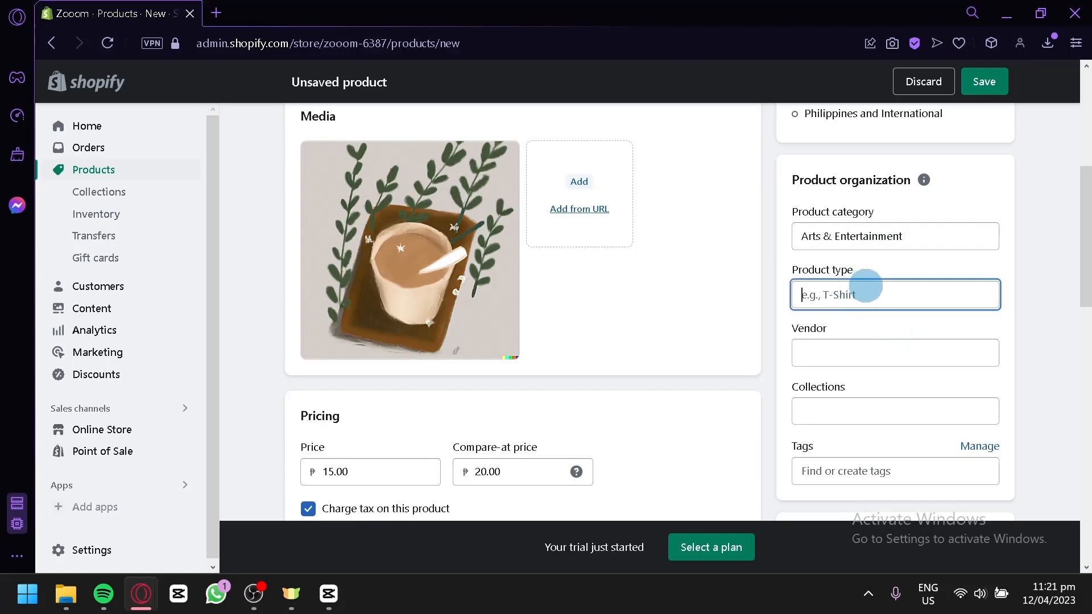
pyautogui.write('Stick')
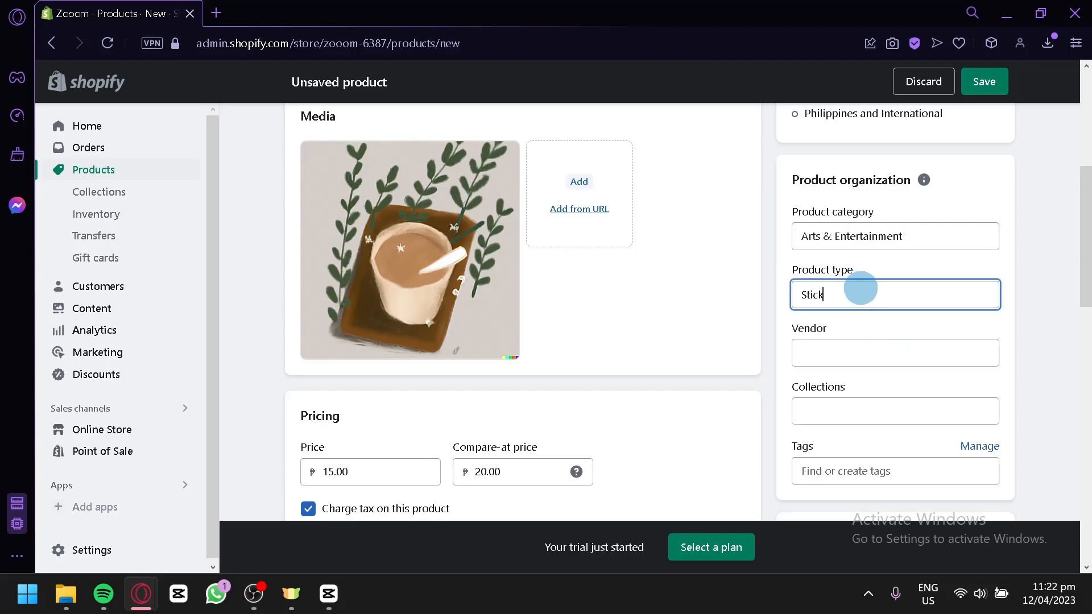
pyautogui.write('er')
pyautogui.scroll(-2, 824, 364)
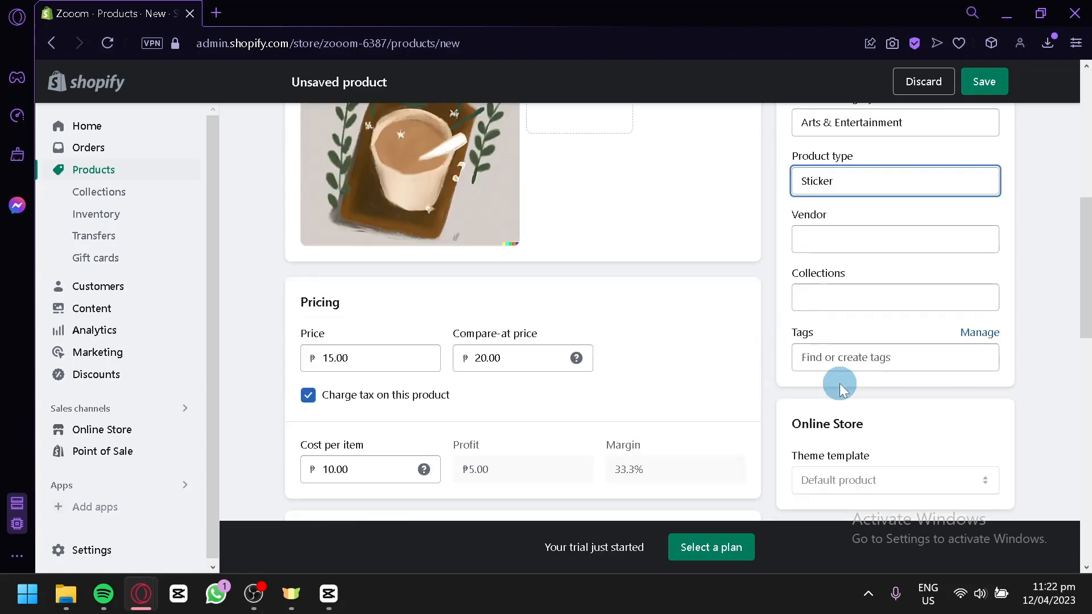
pyautogui.click(853, 291)
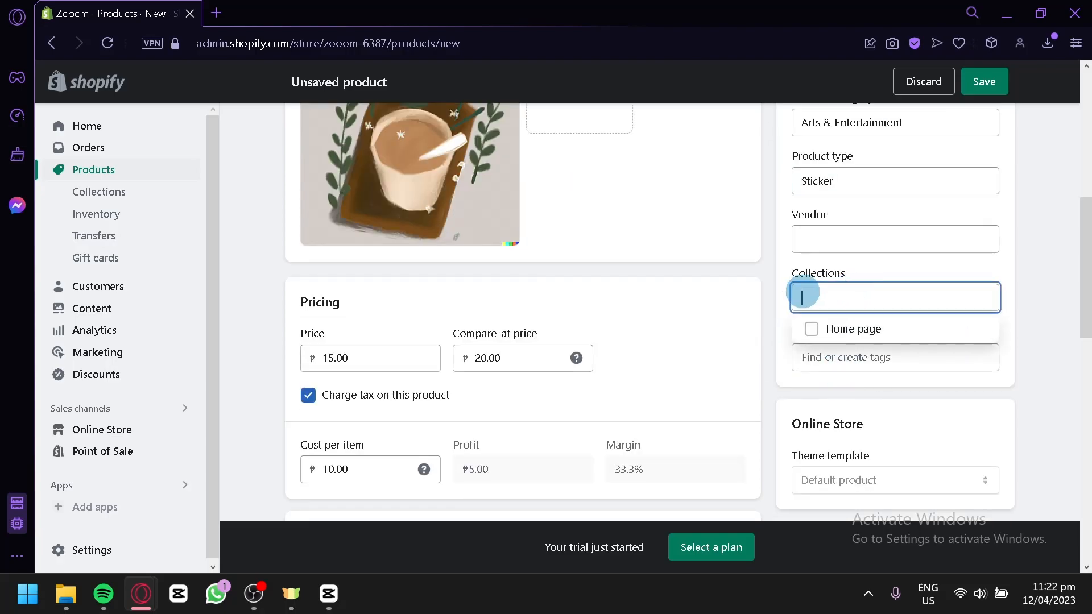
pyautogui.click(771, 277)
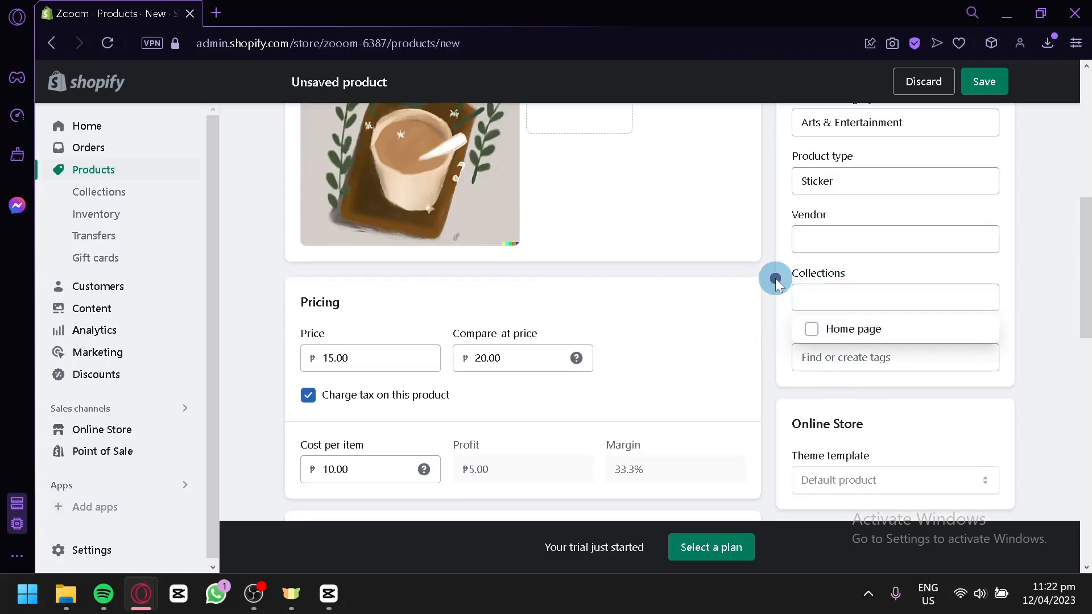
pyautogui.scroll(-4, 857, 350)
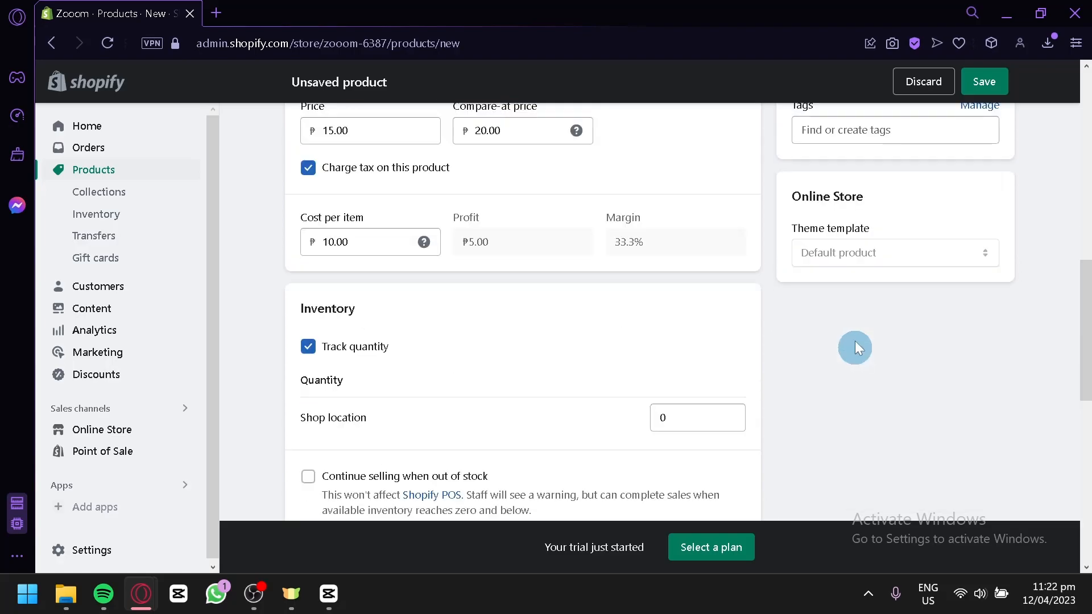
# Save the "Test 1" product and return to the product list
pyautogui.scroll(10, 850, 253)
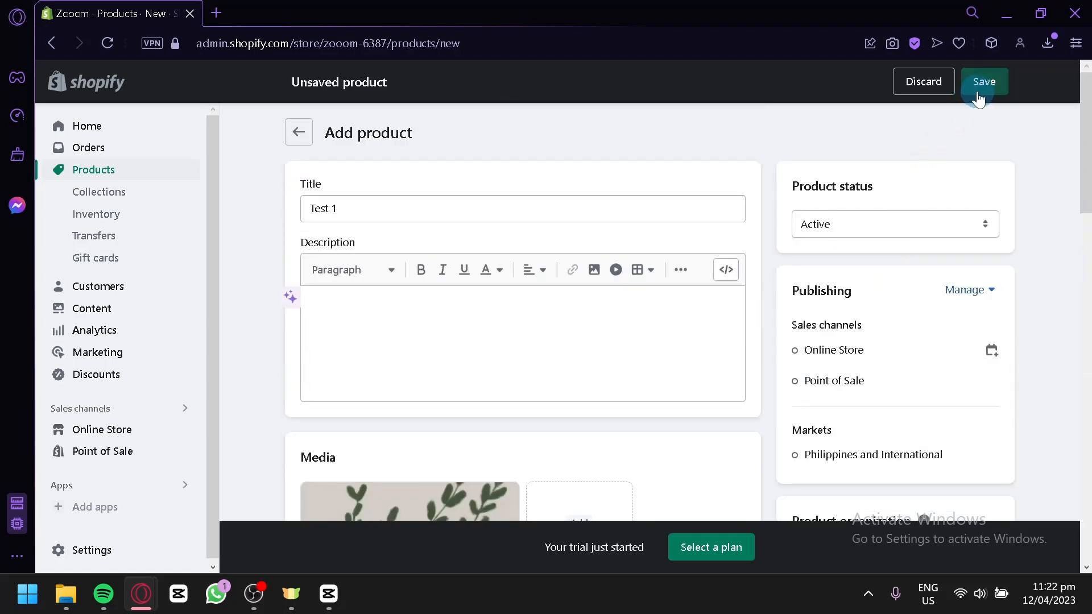
pyautogui.click(978, 92)
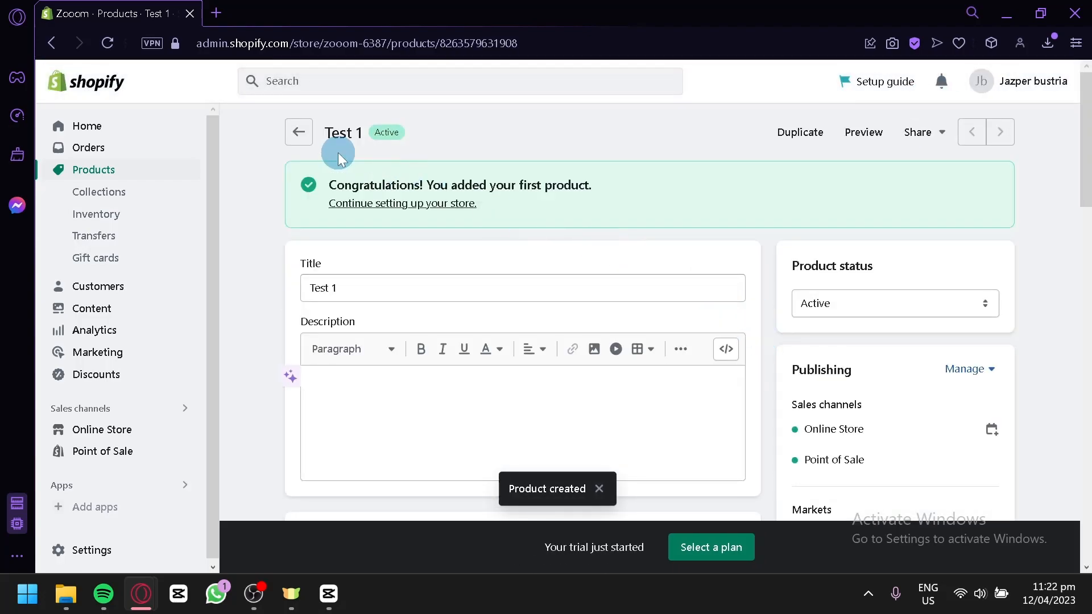
pyautogui.click(295, 136)
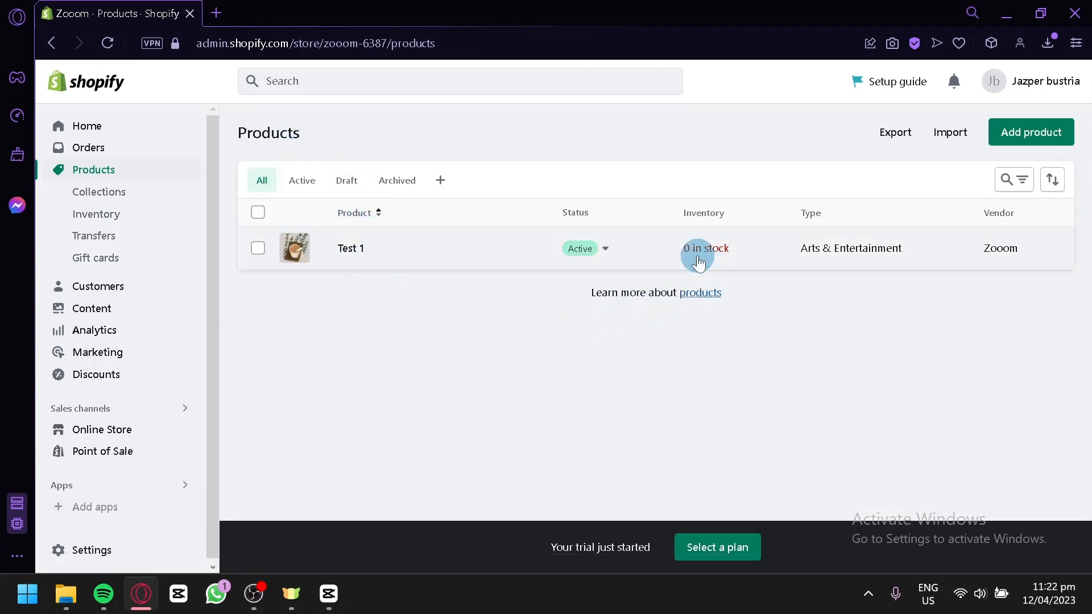
# Start another new product and title it "Test 2"
pyautogui.click(1025, 141)
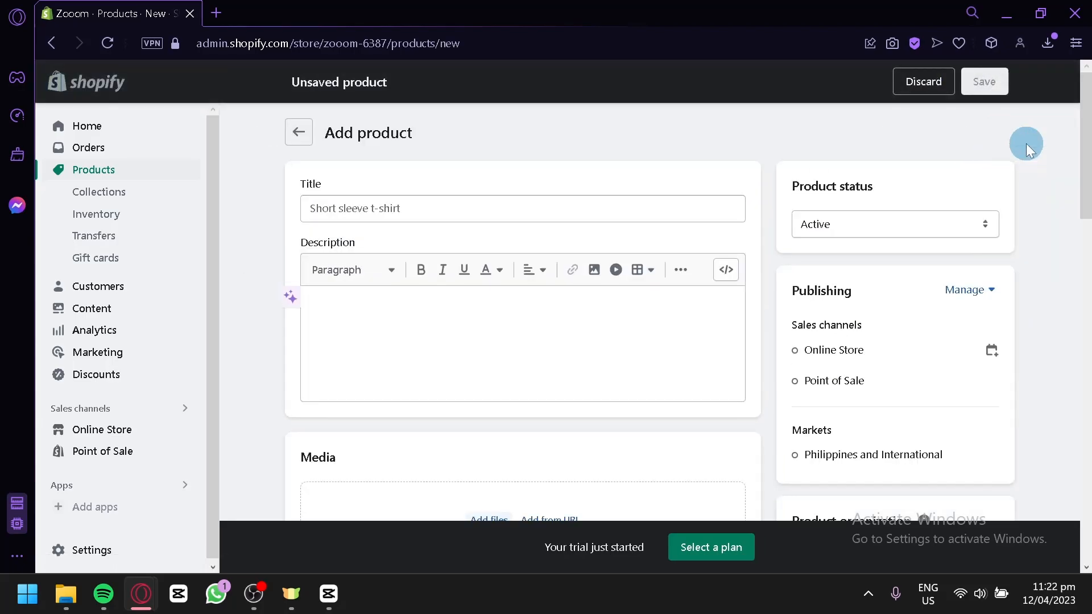
pyautogui.click(427, 211)
pyautogui.write('Test 2')
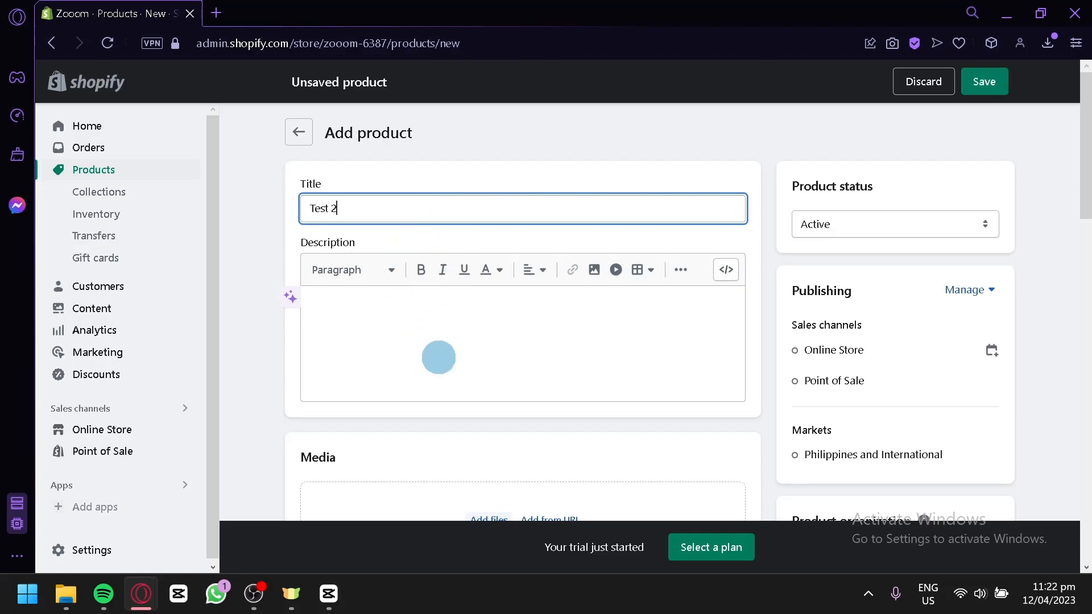
# Upload the banana picture as the product media for "Test 2"
pyautogui.scroll(-4, 449, 347)
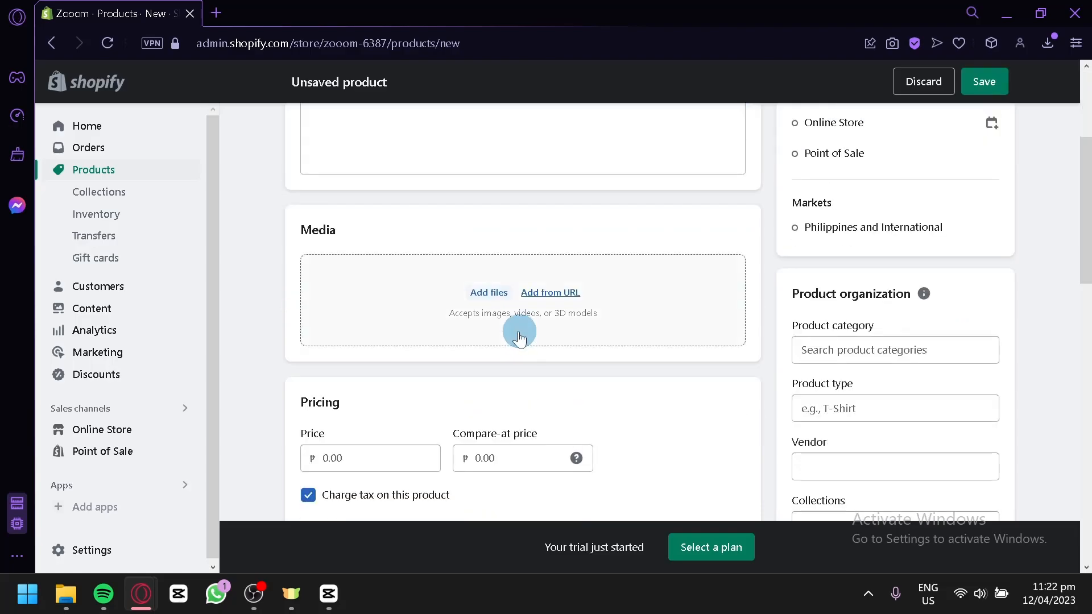
pyautogui.click(492, 301)
pyautogui.click(491, 297)
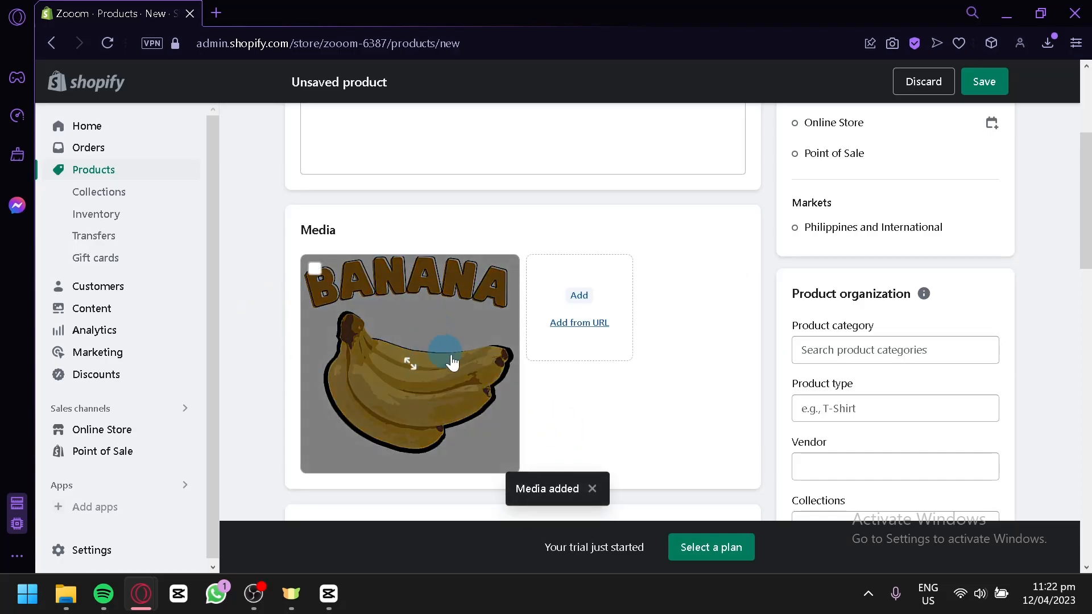
# Set the product's price to 15, the compare-at price to 20 and the cost per item to 10
pyautogui.scroll(-4, 422, 324)
pyautogui.scroll(-2, 371, 249)
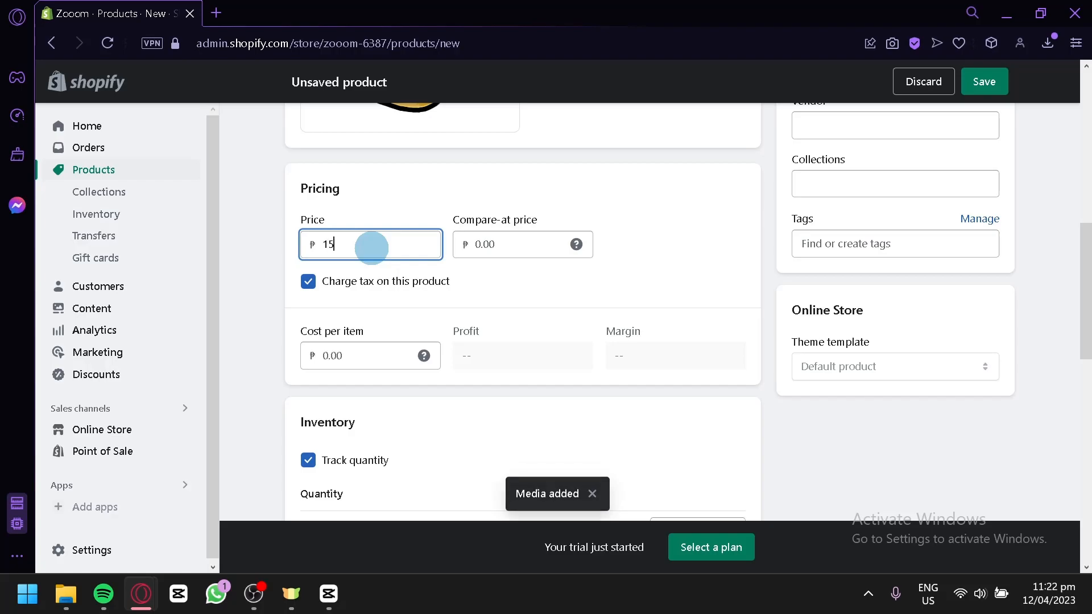
pyautogui.click(504, 245)
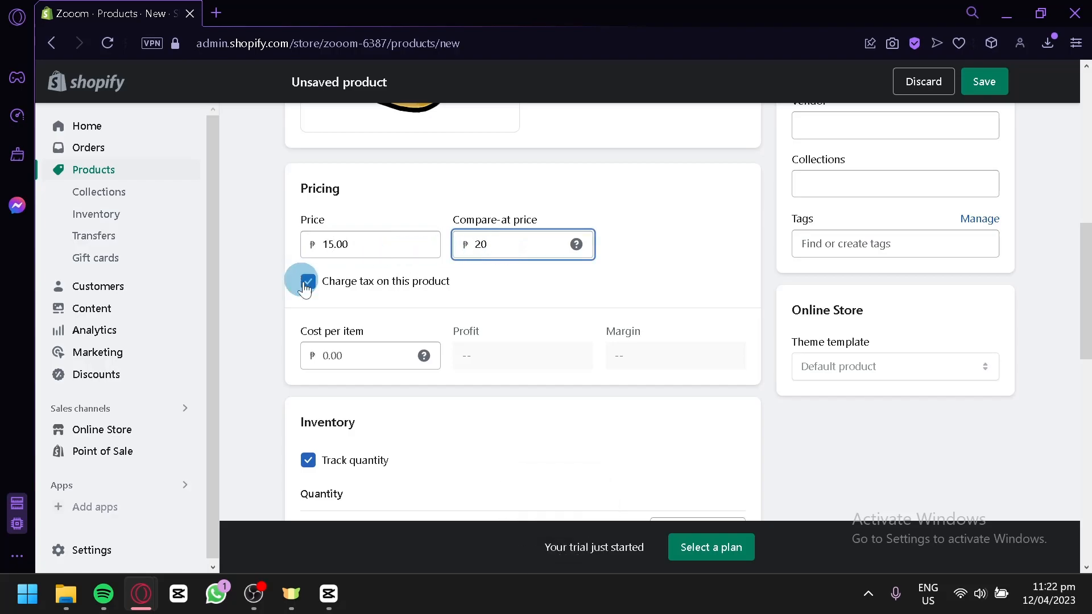
pyautogui.click(374, 362)
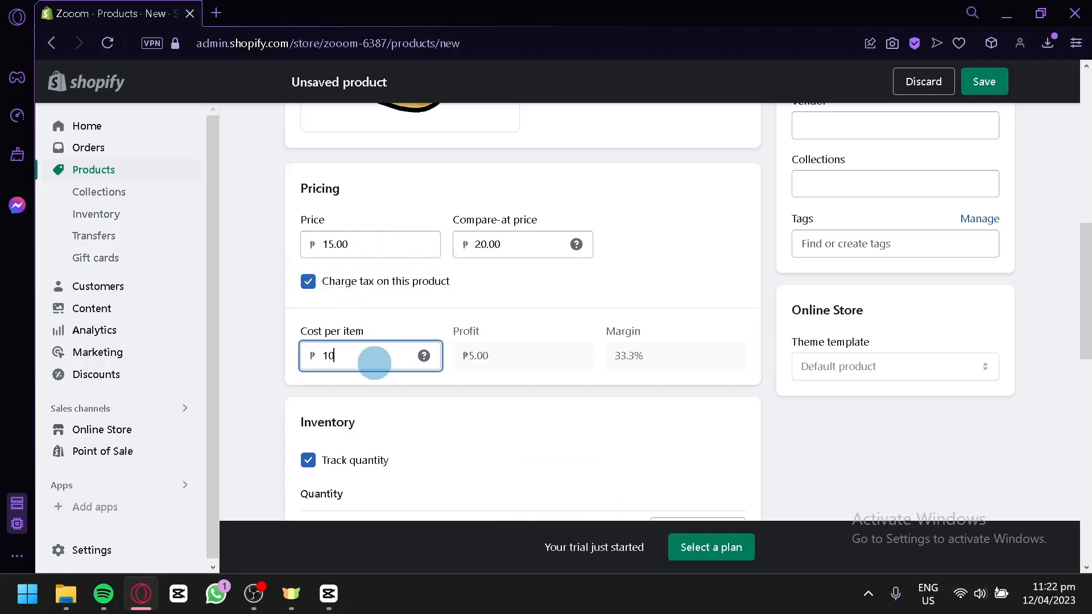
pyautogui.write('10')
# Set the stock quantity at the shop location to 3
pyautogui.scroll(-4, 374, 362)
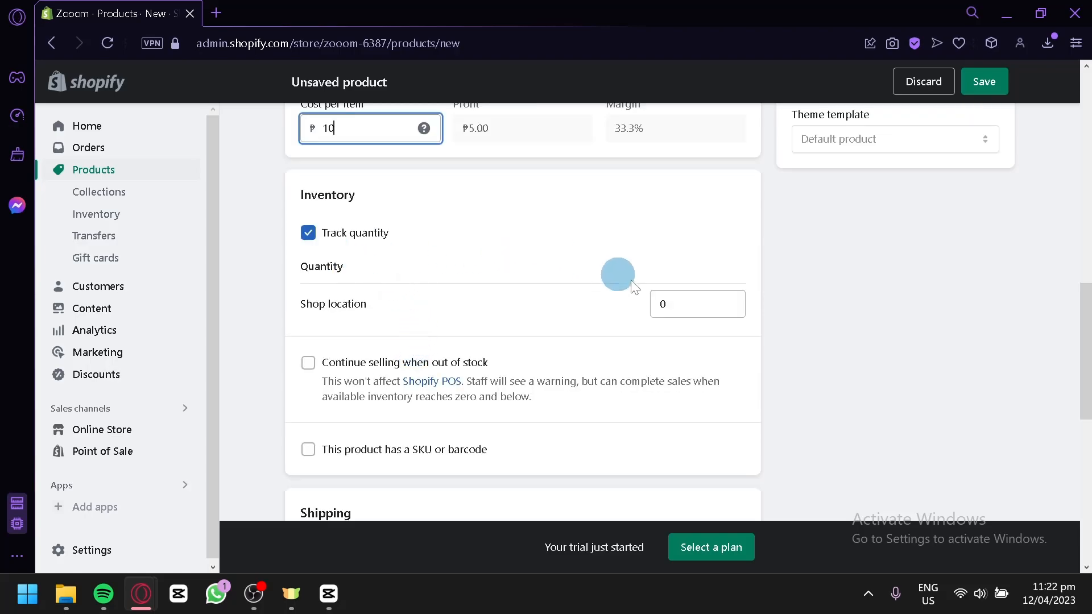
pyautogui.click(663, 305)
pyautogui.write('3')
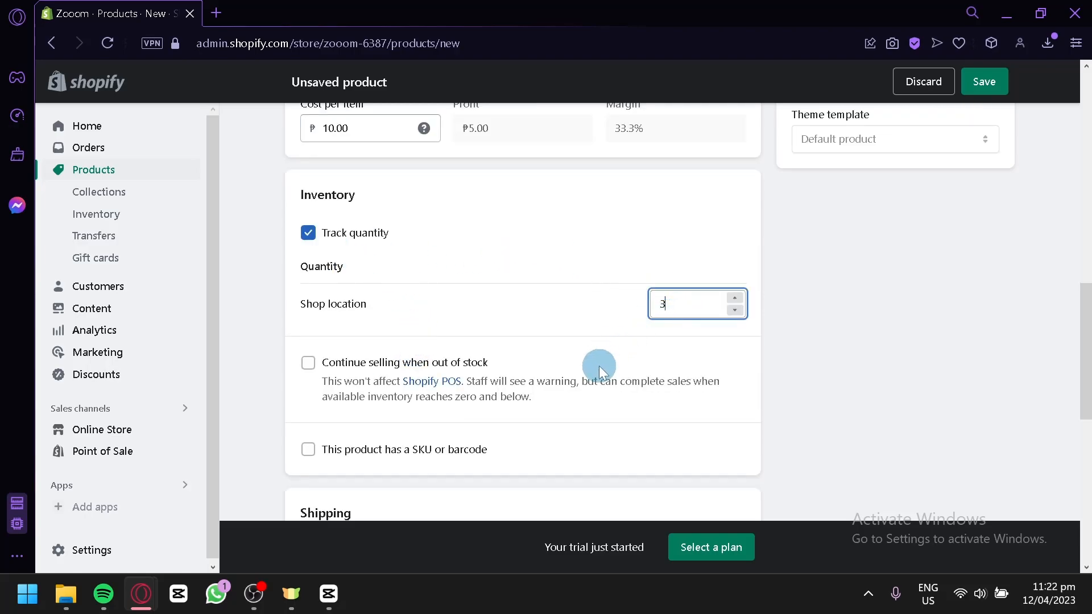
# Set shipping to "Digital product or service" and save the "Test 2" product
pyautogui.scroll(-2, 600, 362)
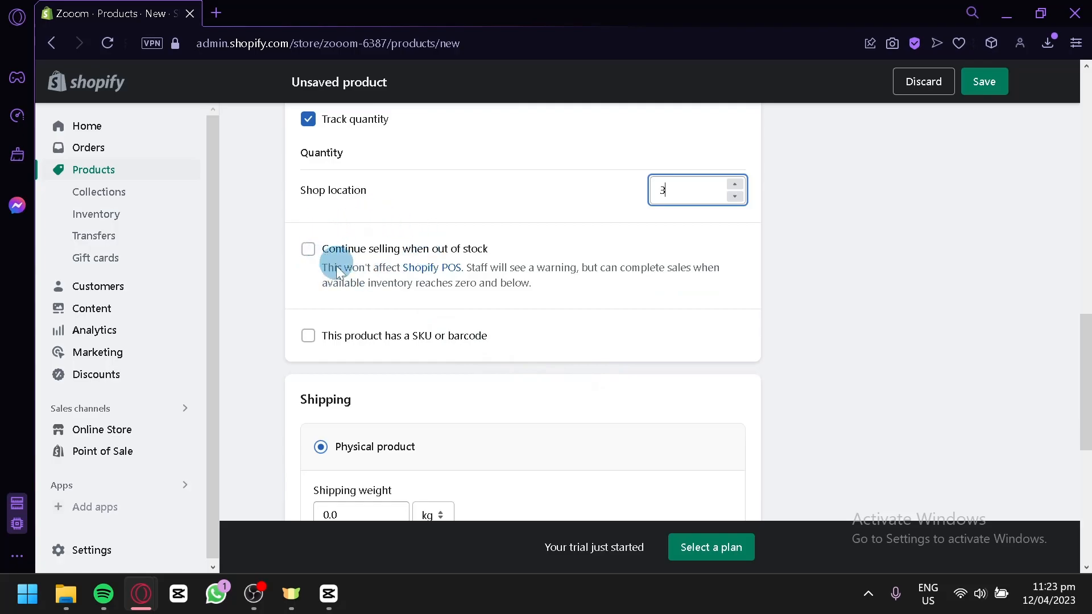
pyautogui.scroll(-4, 478, 312)
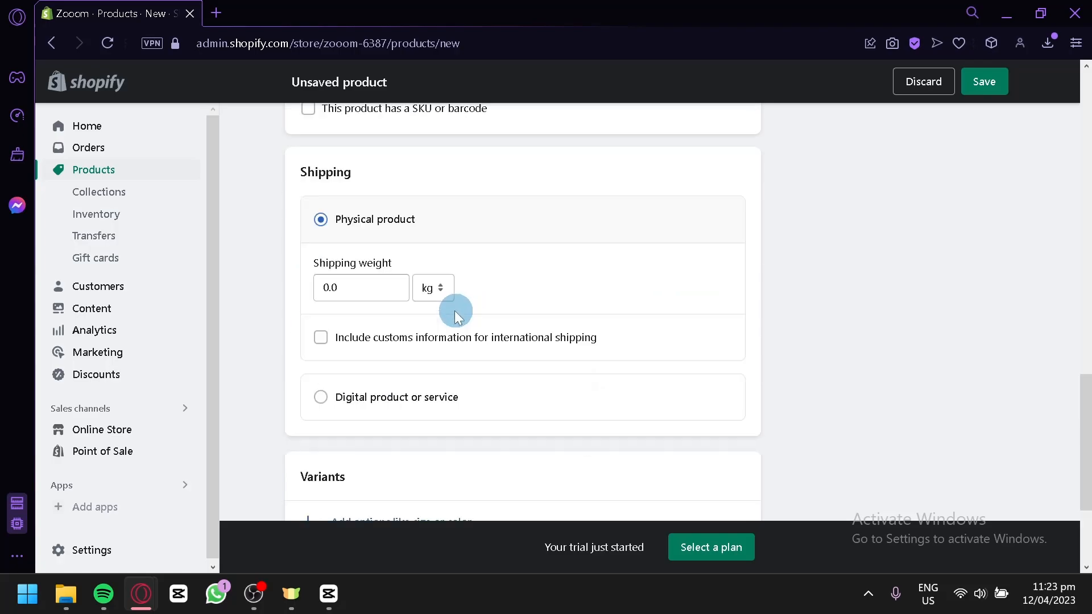
pyautogui.click(321, 397)
pyautogui.scroll(-2, 467, 290)
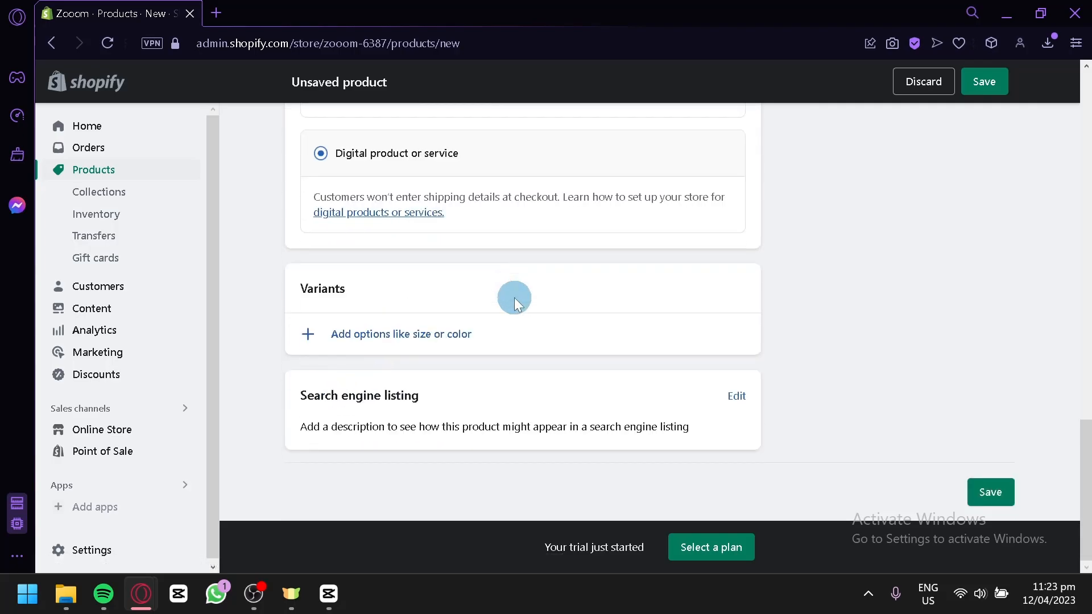
pyautogui.click(991, 492)
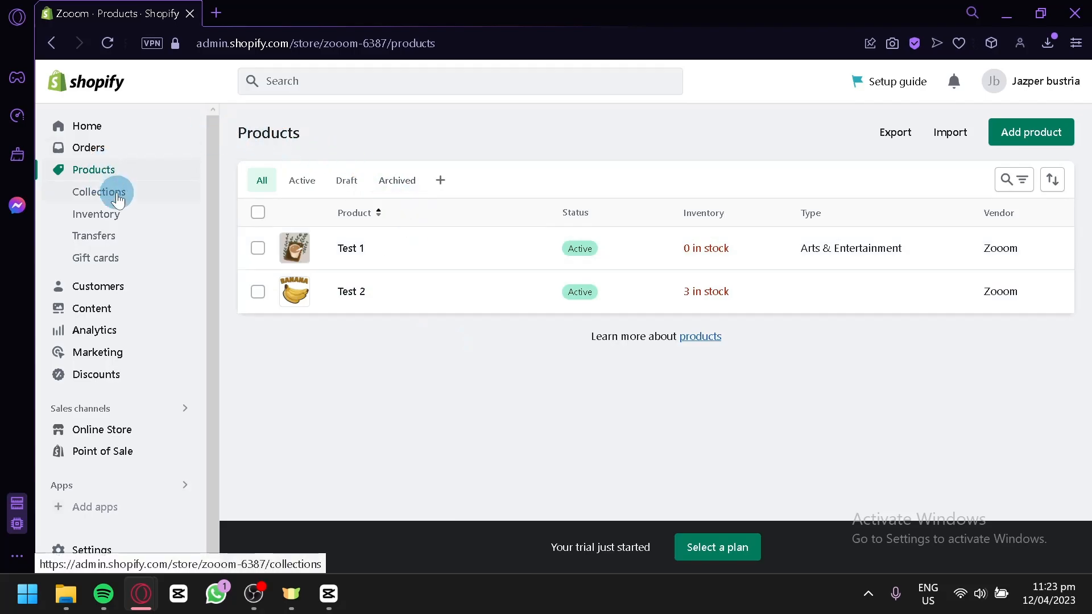
# Start a new product collection and title it "Featured new items"
pyautogui.click(99, 191)
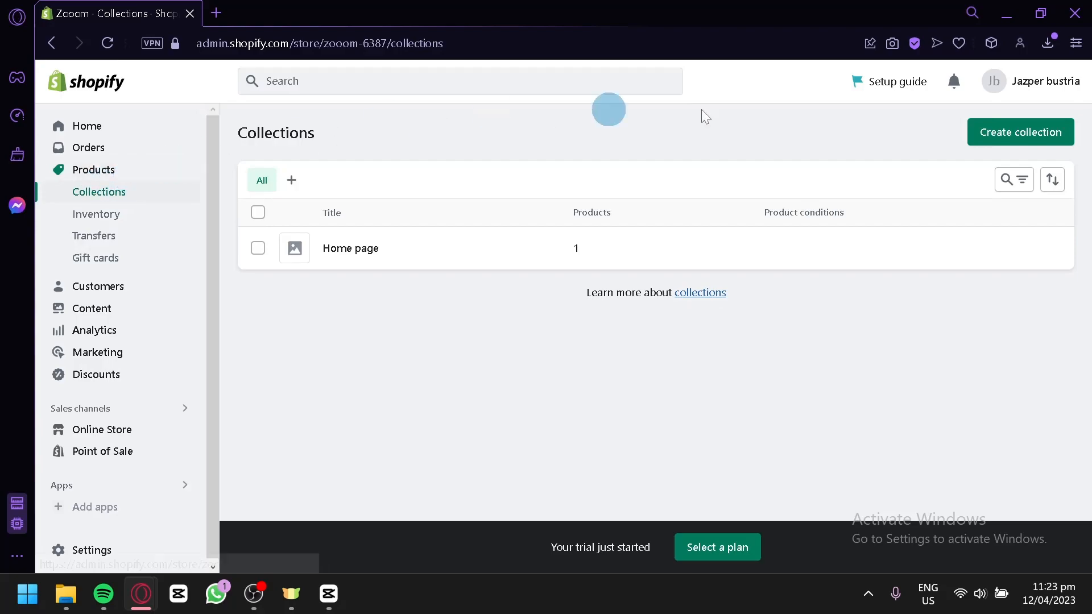
pyautogui.click(1039, 132)
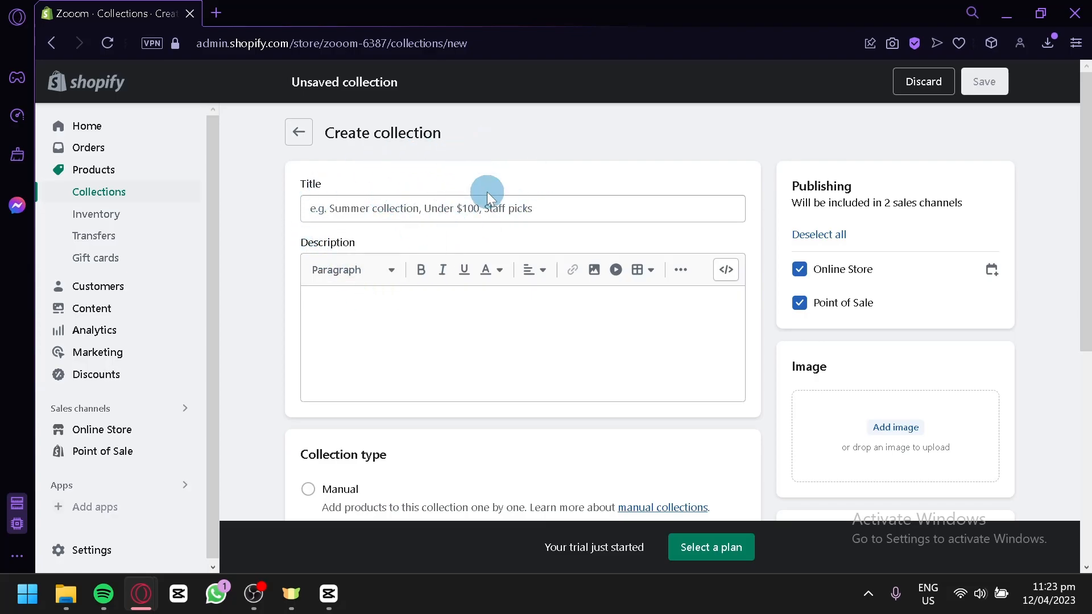
pyautogui.click(453, 217)
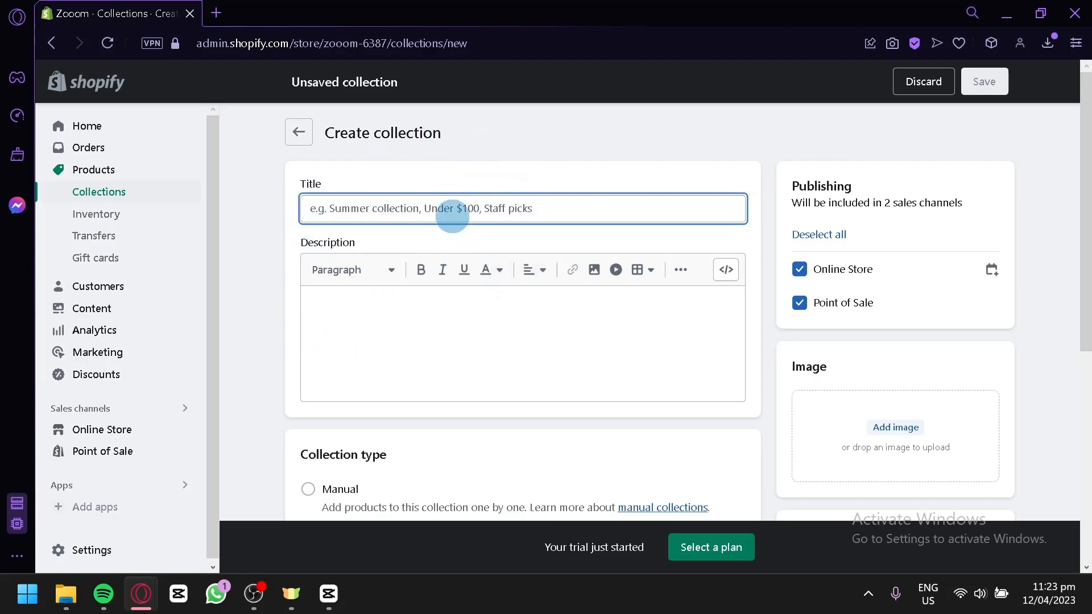
pyautogui.write('Featured new items')
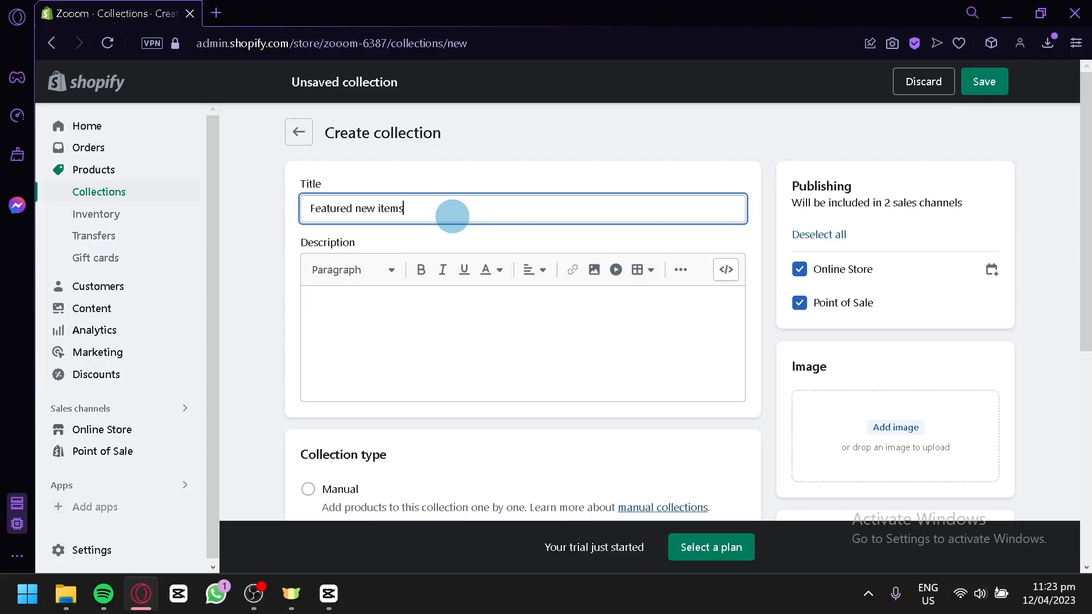
# Set the collection type to Manual and save the collection
pyautogui.scroll(-2, 383, 229)
pyautogui.click(378, 205)
pyautogui.scroll(-2, 469, 301)
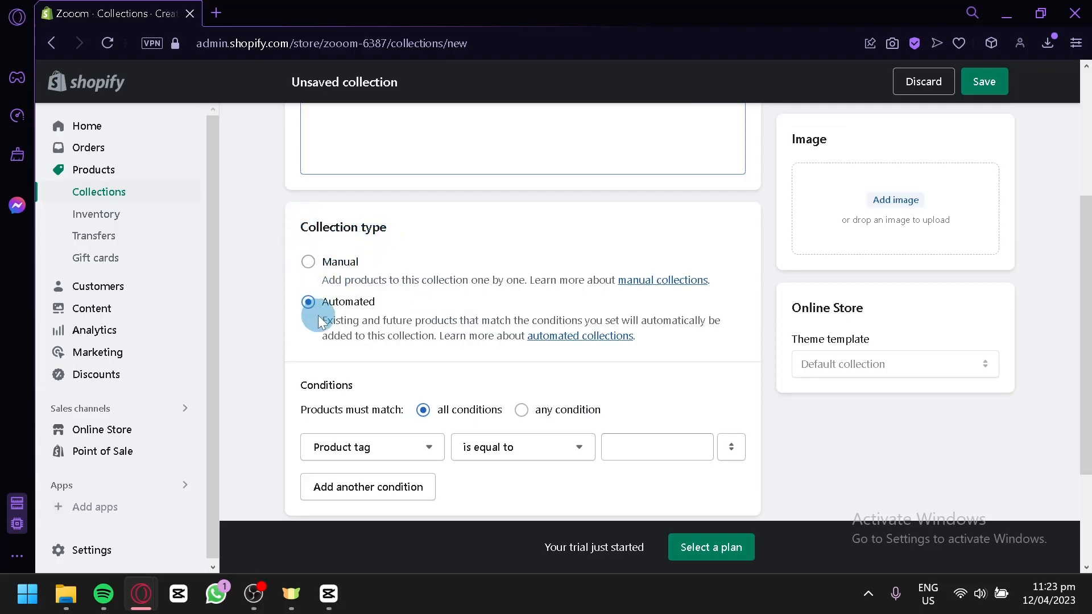
pyautogui.click(313, 265)
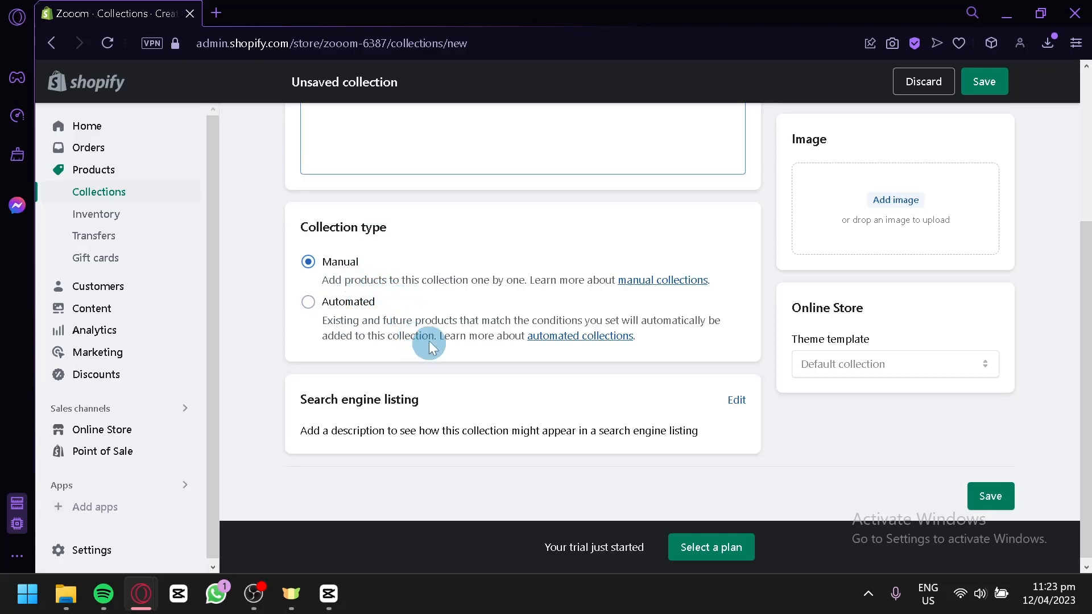
pyautogui.scroll(-1, 432, 314)
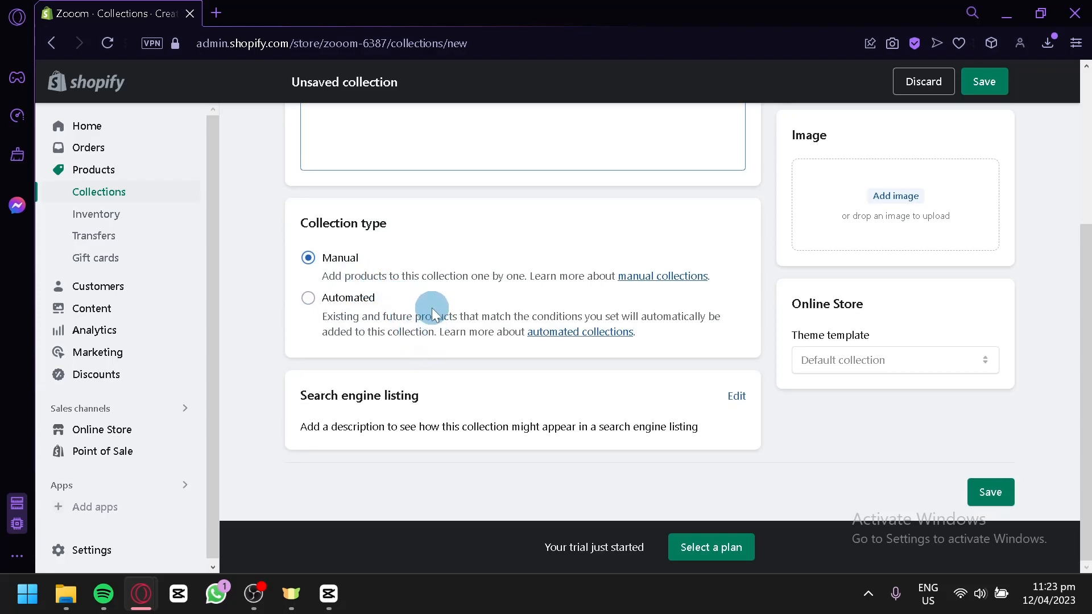
pyautogui.scroll(4, 434, 309)
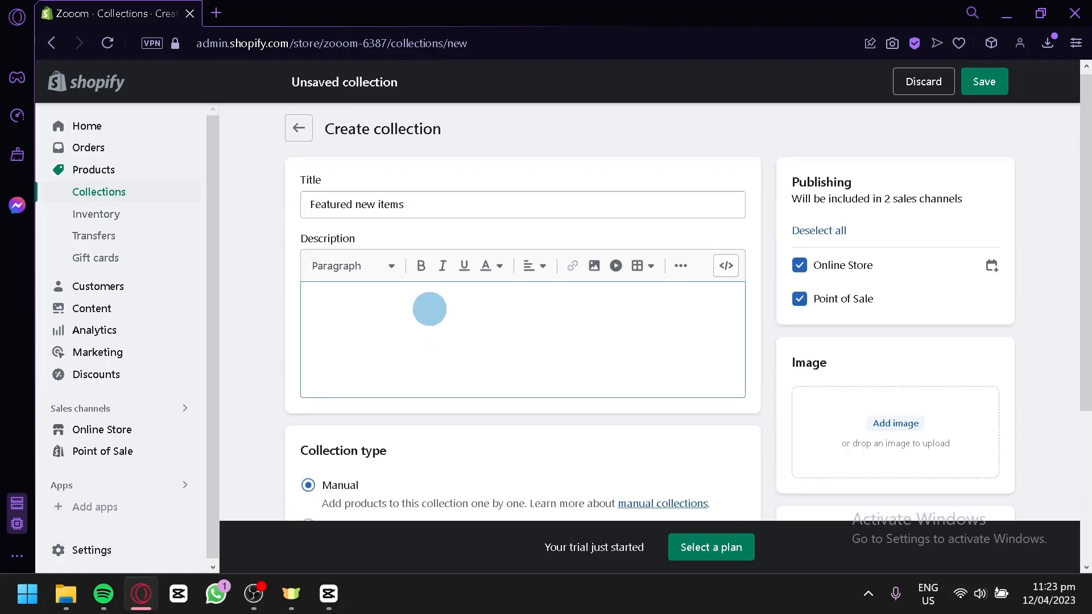
pyautogui.scroll(-4, 842, 391)
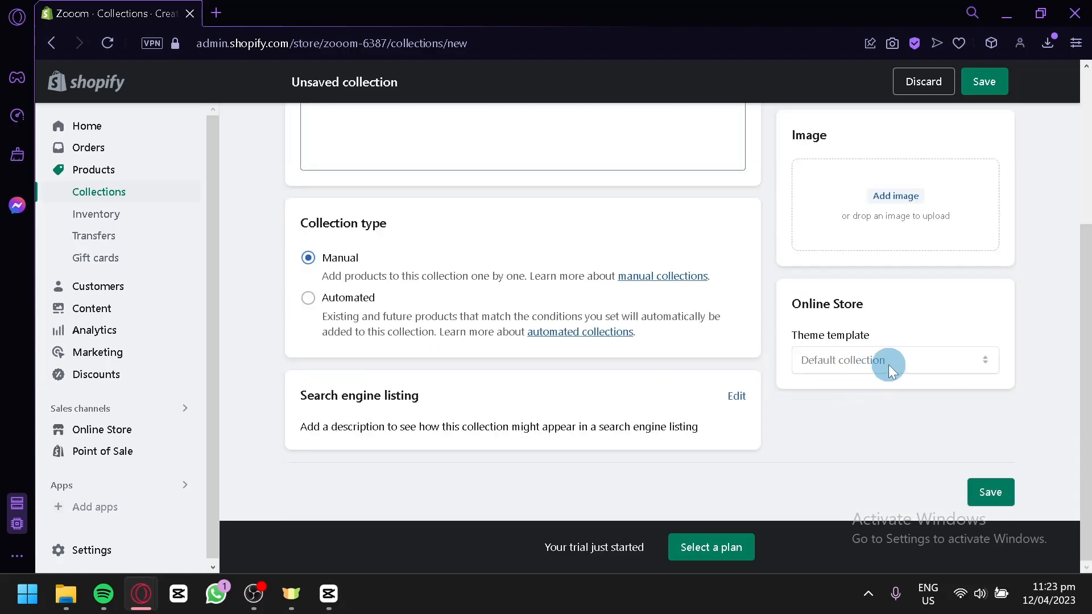
pyautogui.click(990, 492)
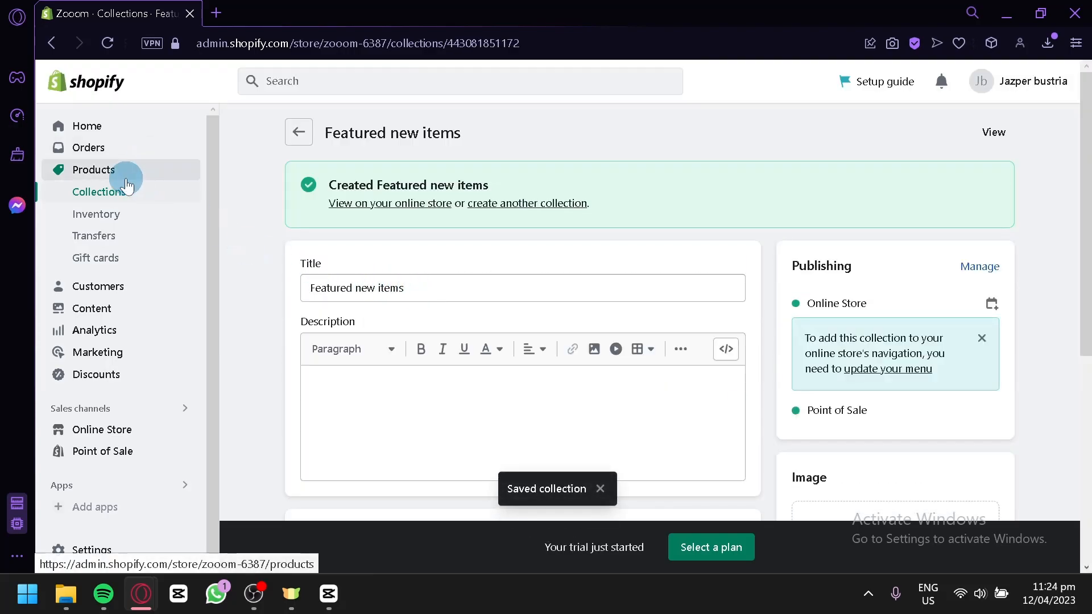
# Assign the "Test 1" product to the "Featured new items" collection, remove it from "Home page", and save the product
pyautogui.click(126, 181)
pyautogui.click(771, 260)
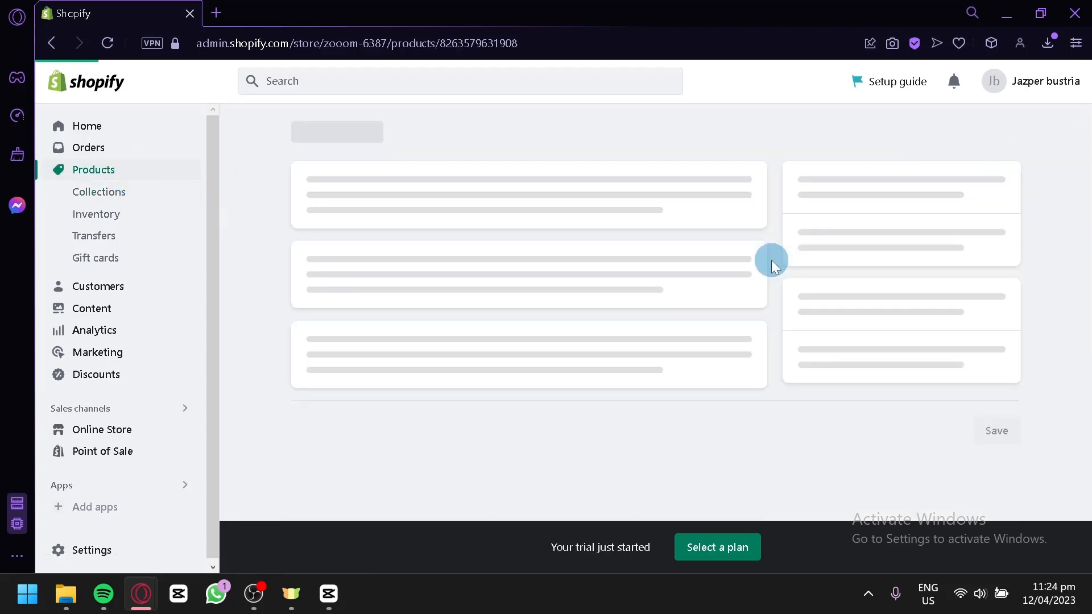
pyautogui.scroll(-10, 799, 321)
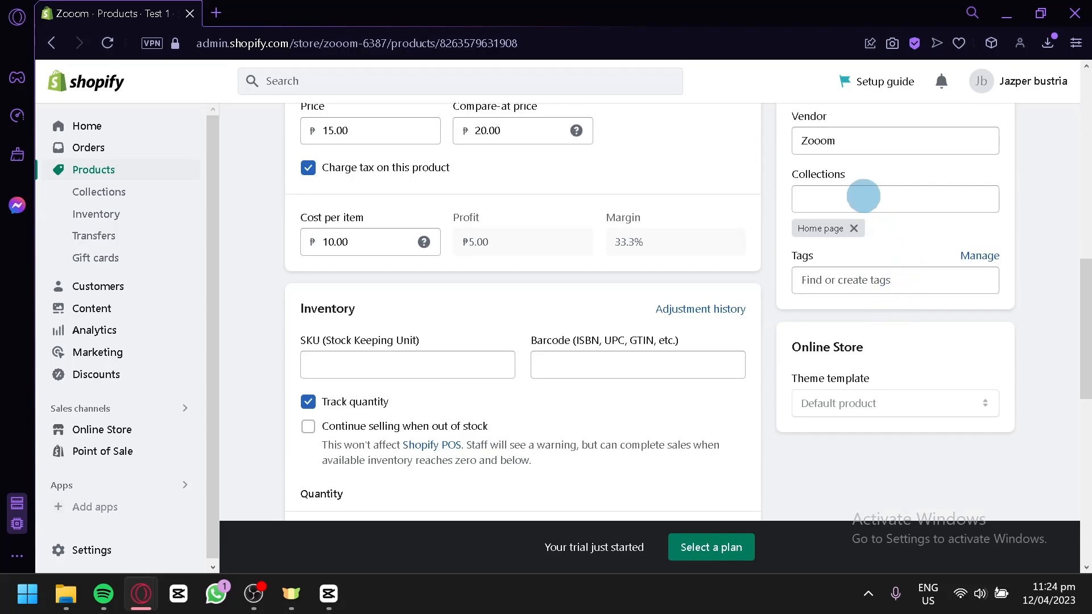
pyautogui.click(863, 196)
pyautogui.click(813, 229)
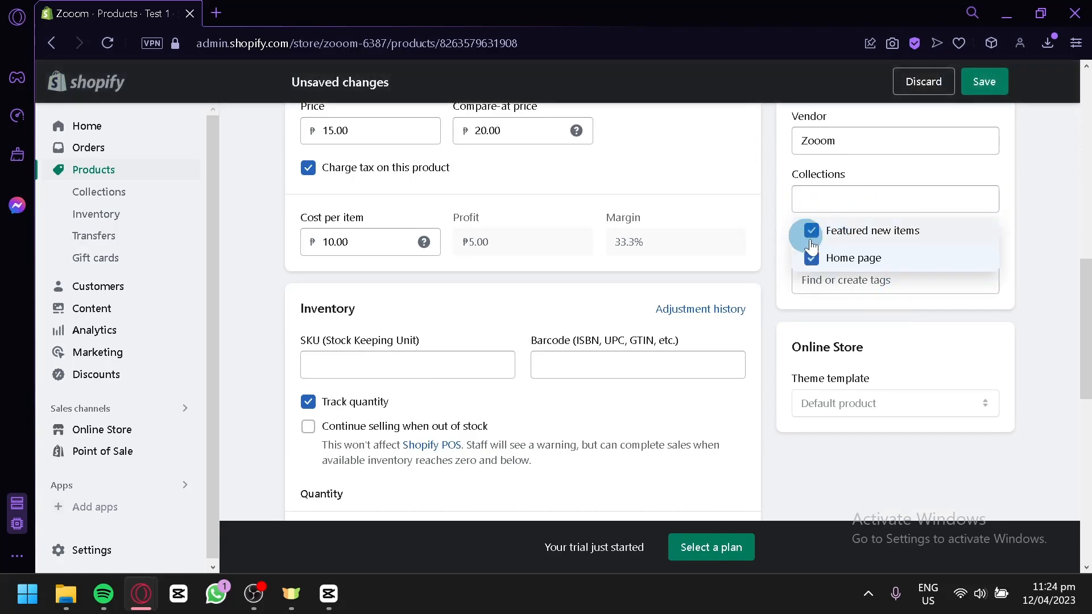
pyautogui.click(812, 261)
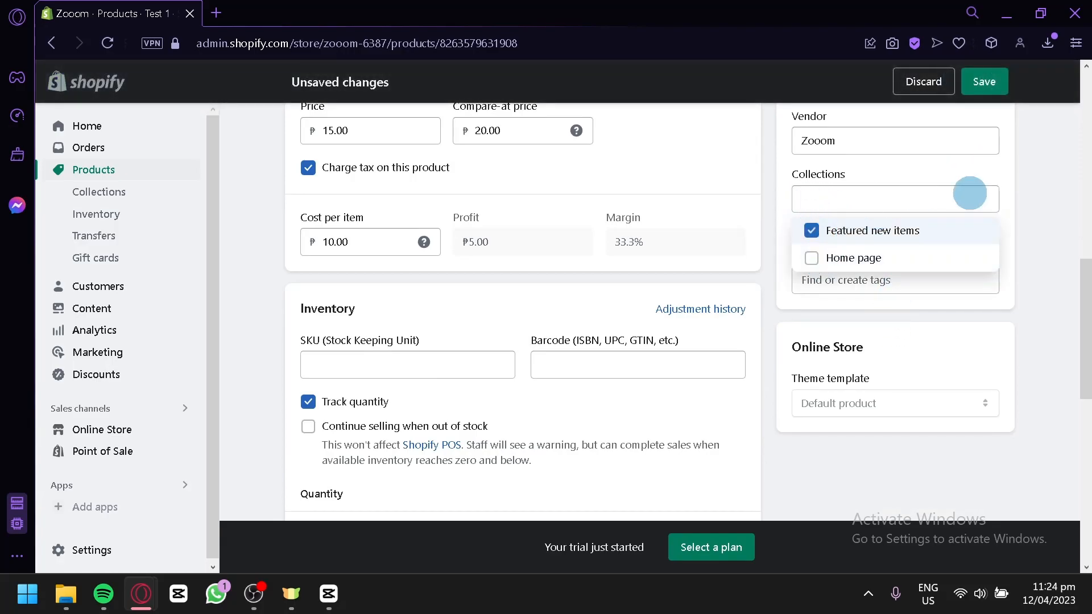
pyautogui.click(938, 95)
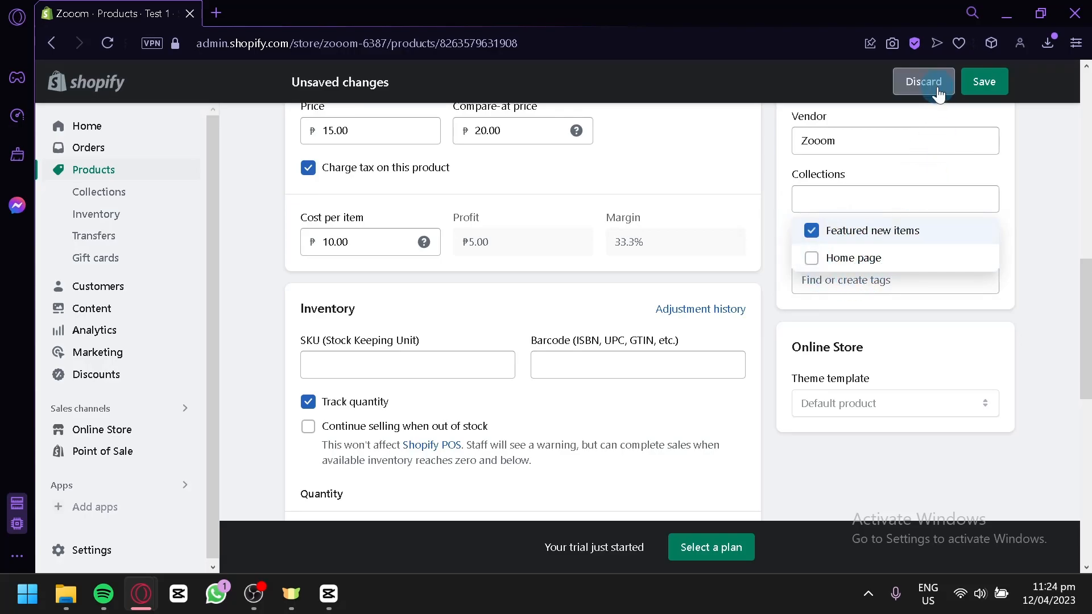
pyautogui.click(986, 85)
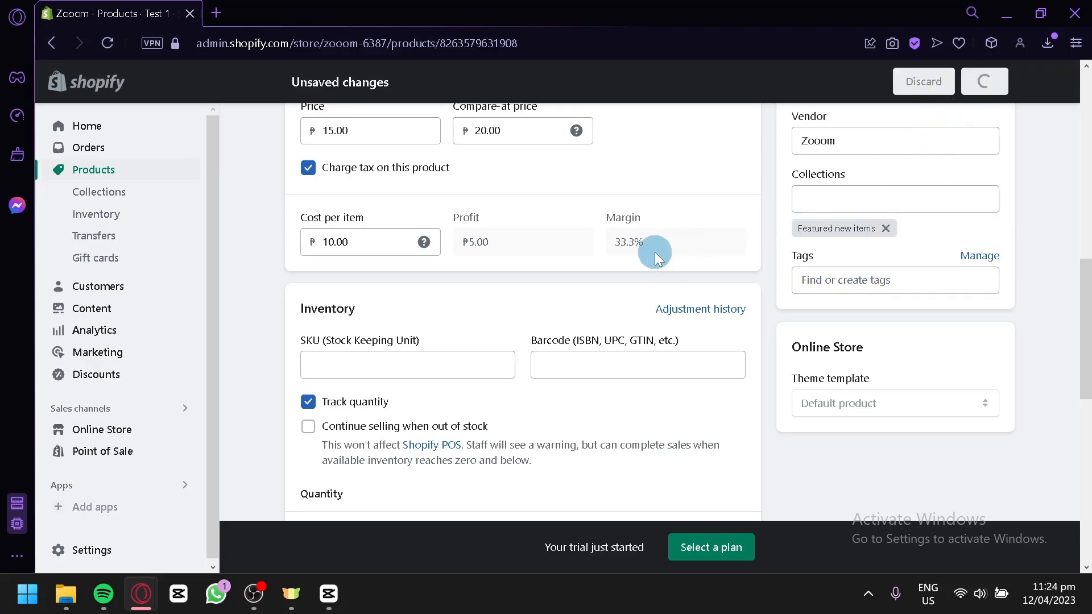
# Add the "Test 2" product to the "Featured new items" collection and save it
pyautogui.click(297, 133)
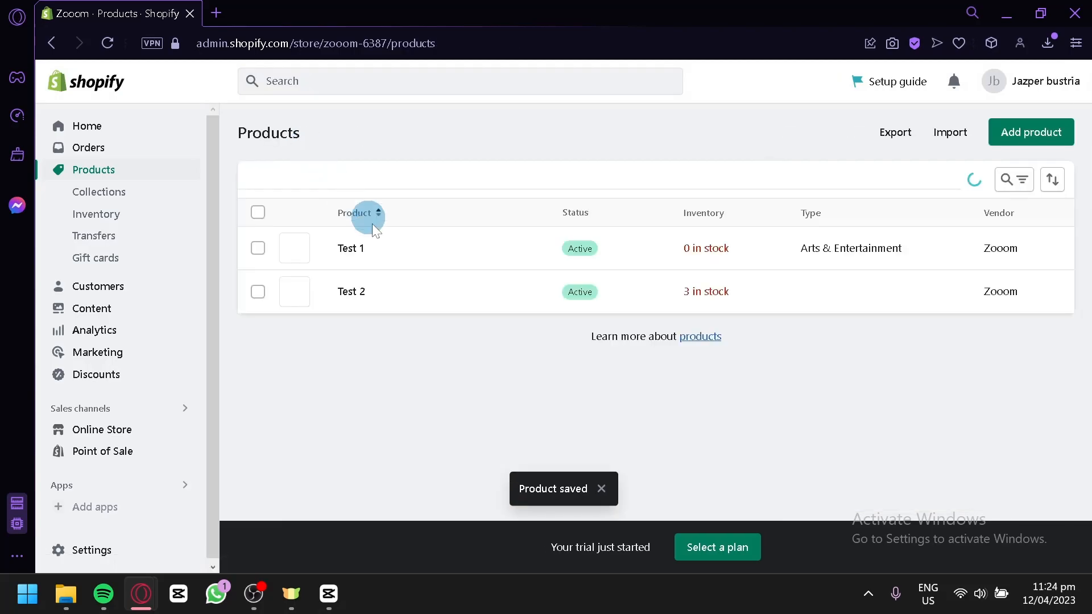
pyautogui.click(396, 292)
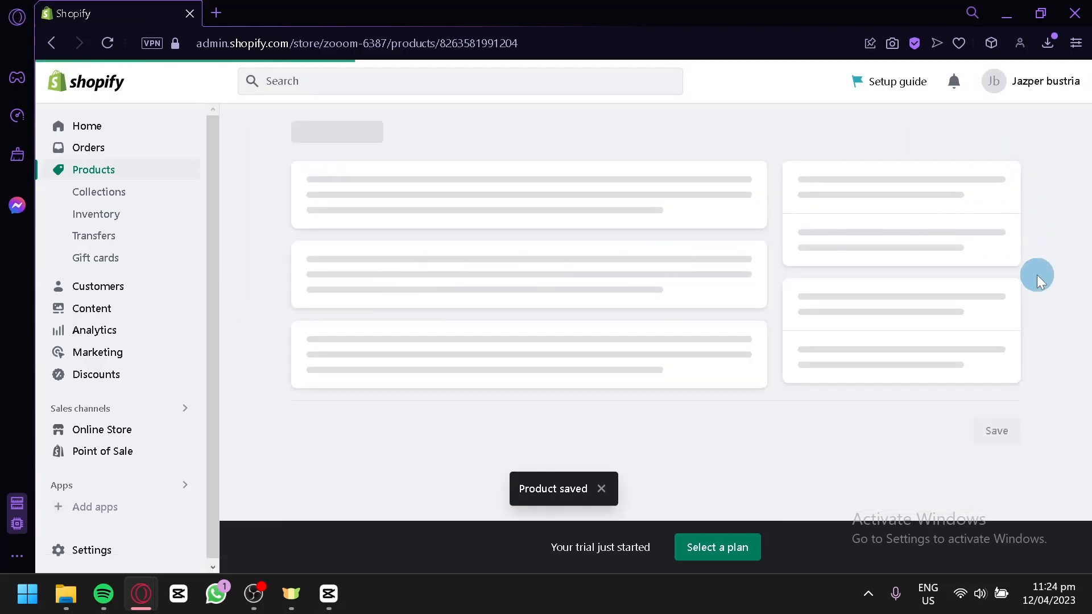
pyautogui.scroll(-5, 1035, 275)
pyautogui.click(879, 320)
pyautogui.click(865, 344)
pyautogui.scroll(5, 1041, 256)
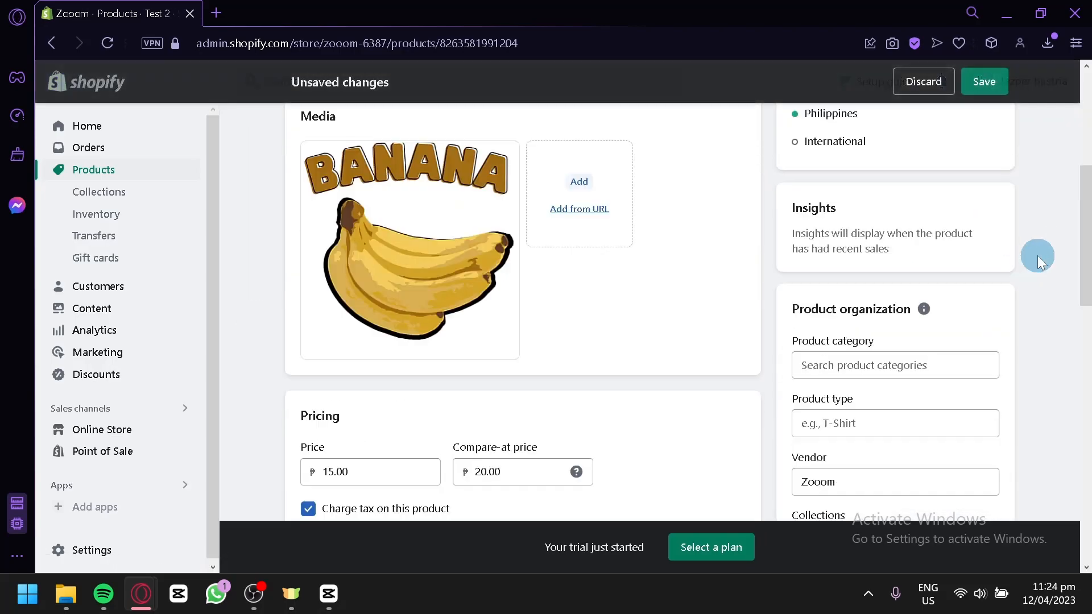
pyautogui.click(973, 91)
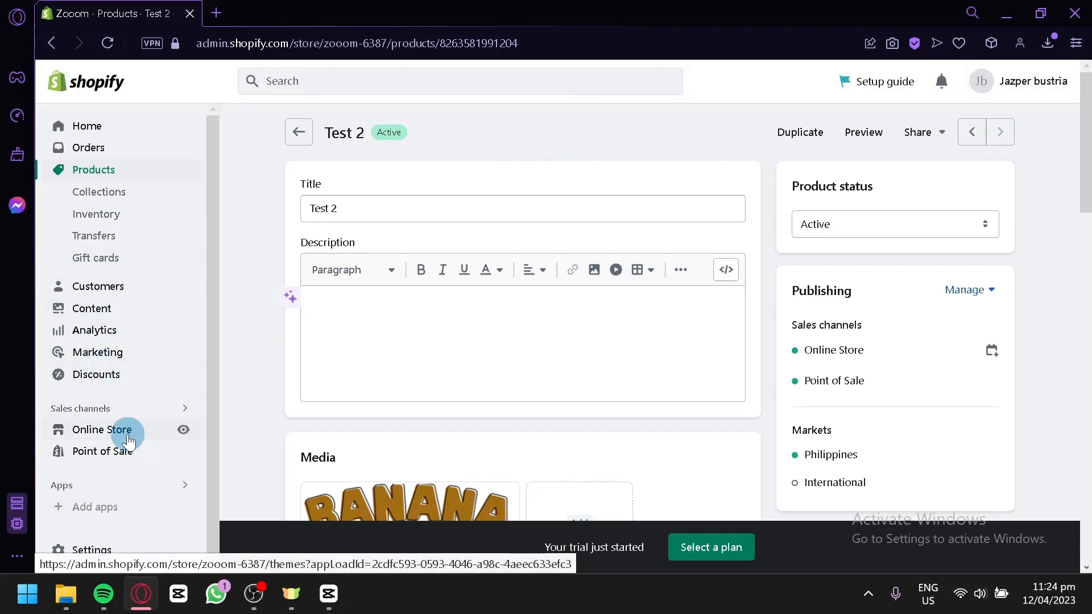
# Open the online store's Dawn theme for customization and bring the home page's featured products into view
pyautogui.click(102, 430)
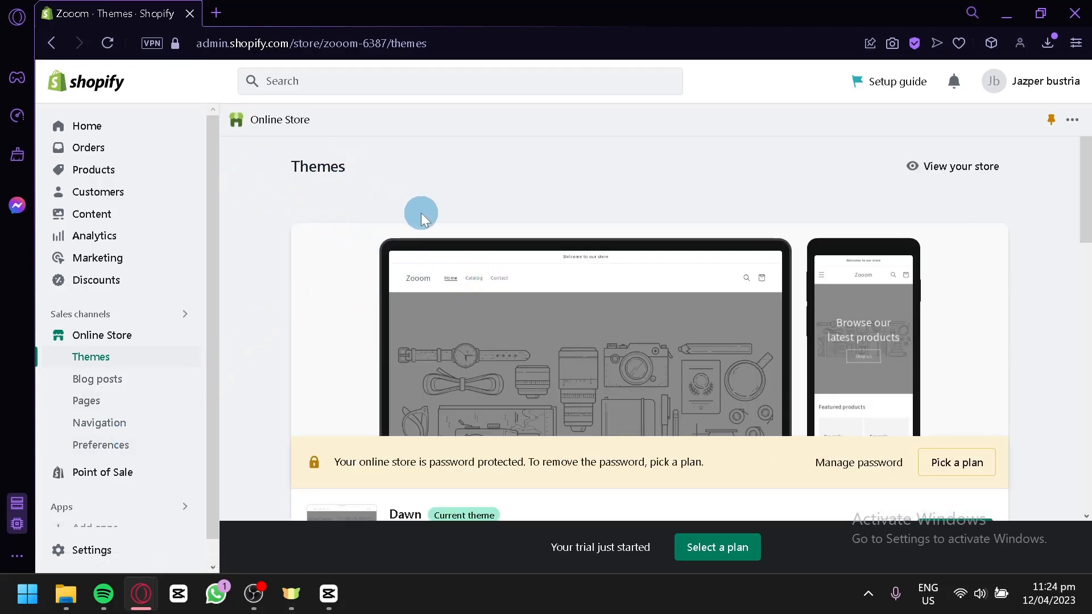
pyautogui.scroll(-2, 410, 227)
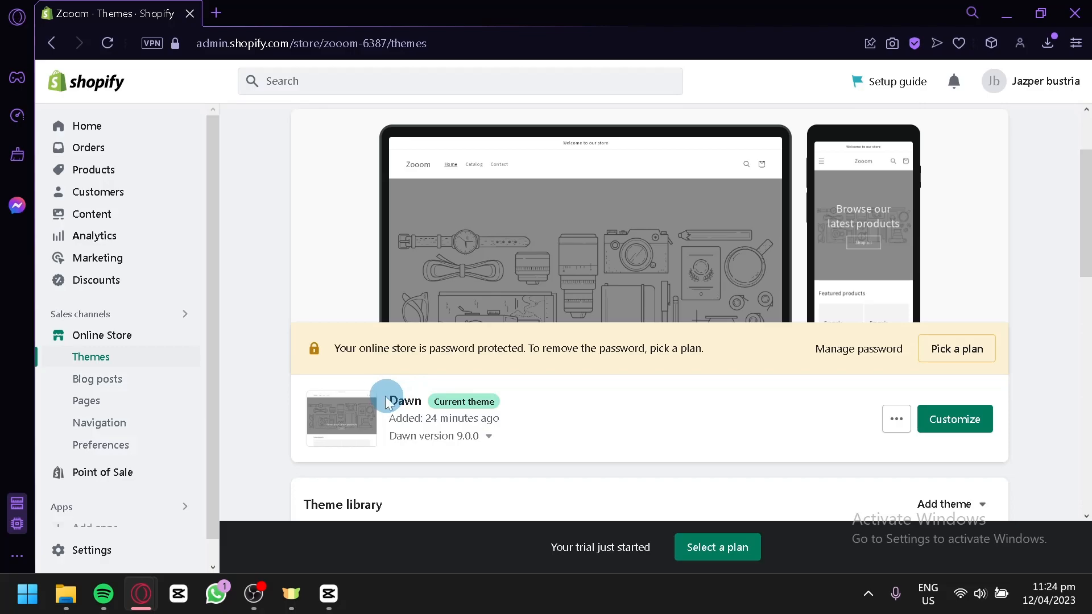
pyautogui.click(938, 424)
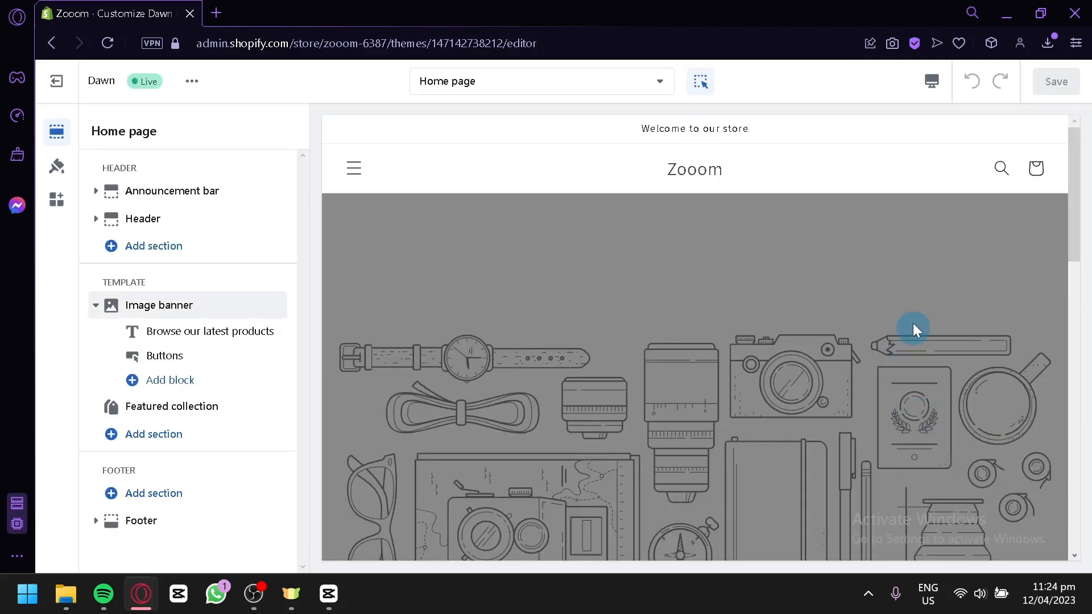
pyautogui.scroll(-2, 854, 257)
pyautogui.scroll(-10, 854, 257)
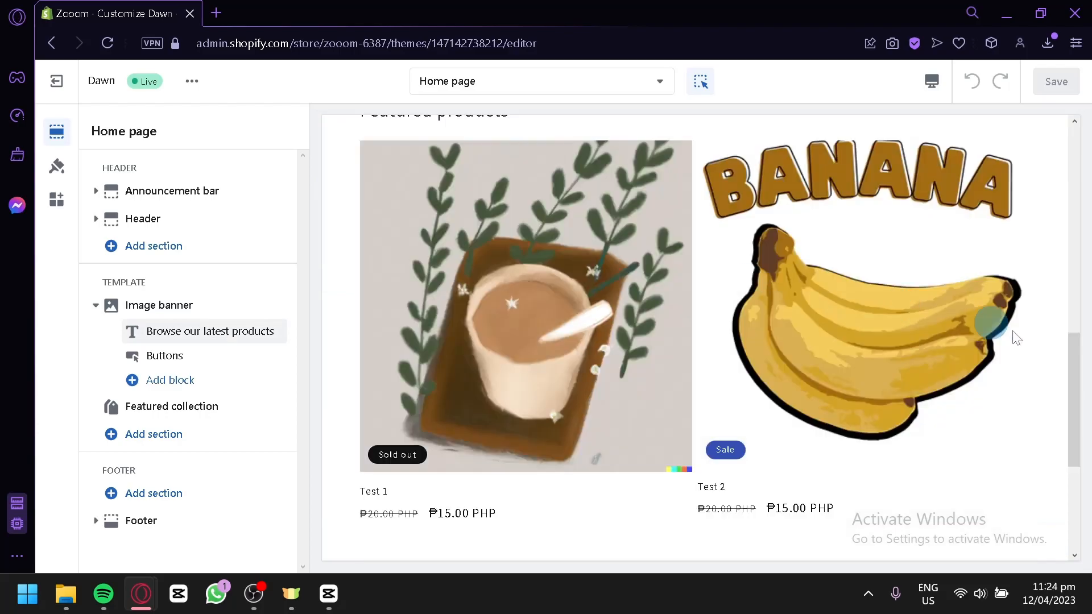
# Examine the home page preview, from the image banner through the featured products to the email signup area
pyautogui.scroll(2, 716, 258)
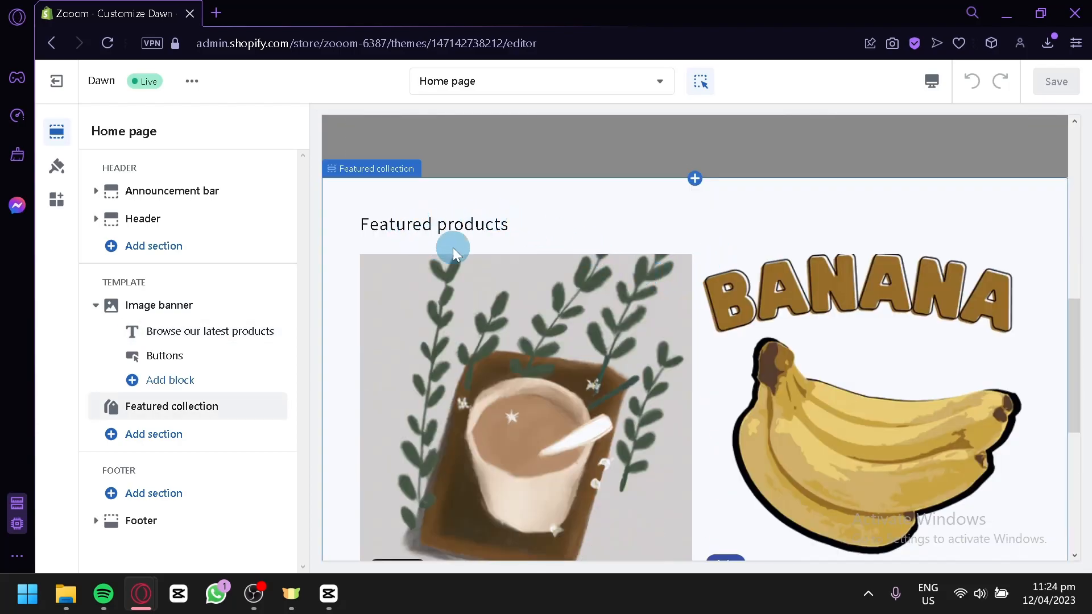
pyautogui.scroll(-6, 467, 235)
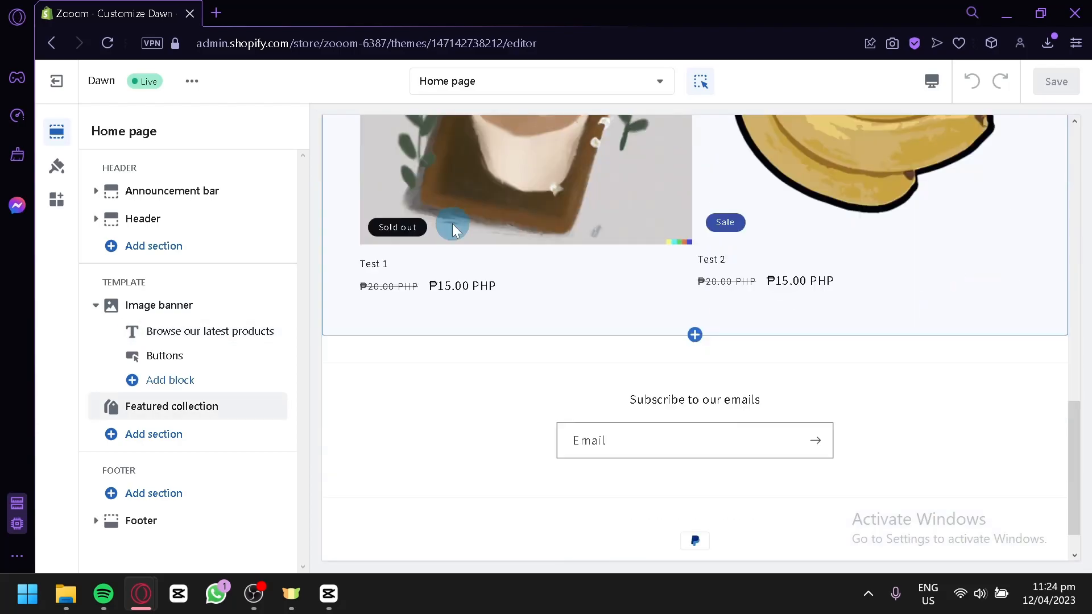
pyautogui.scroll(8, 744, 308)
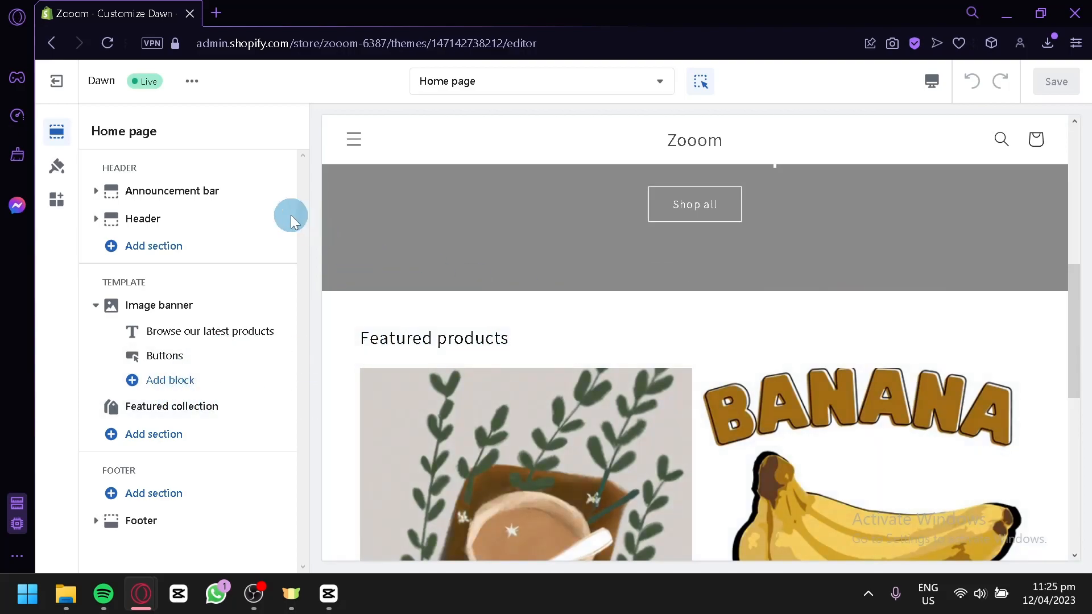
pyautogui.click(155, 305)
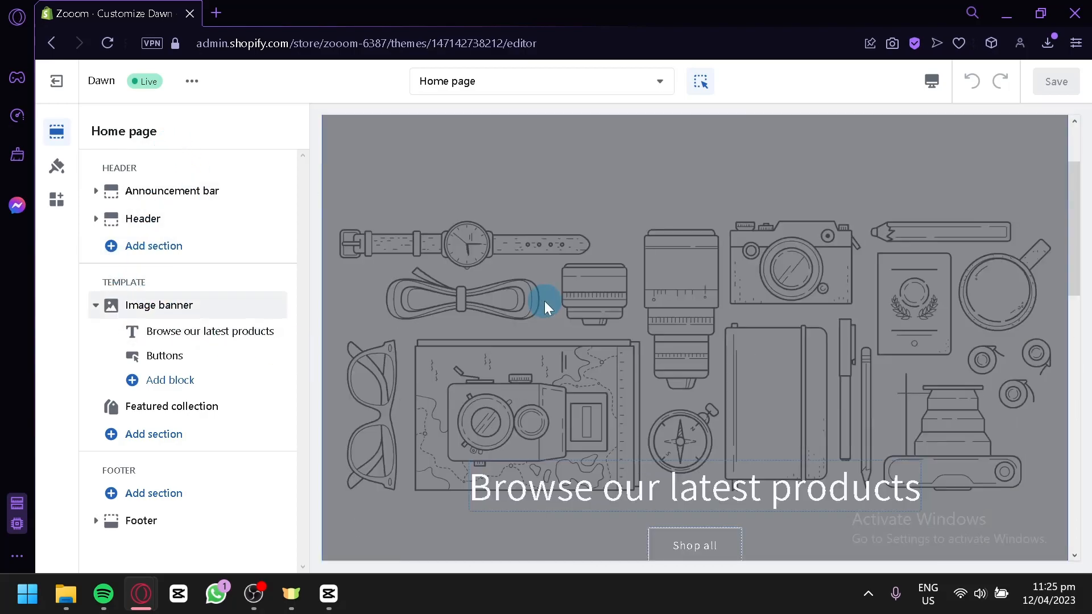
pyautogui.scroll(2, 365, 195)
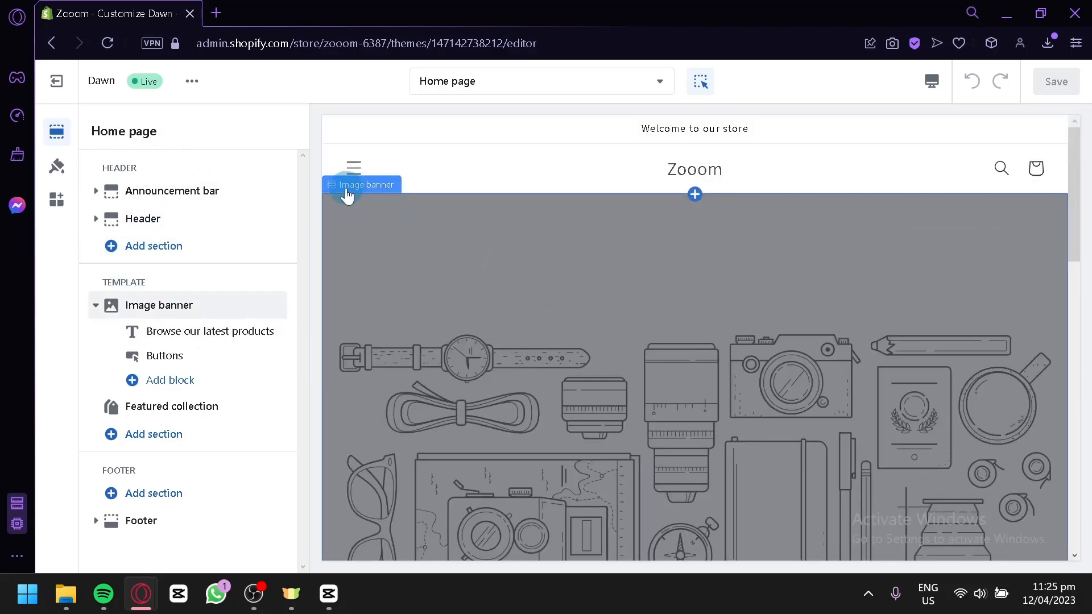
pyautogui.scroll(-5, 445, 267)
pyautogui.scroll(-2, 403, 315)
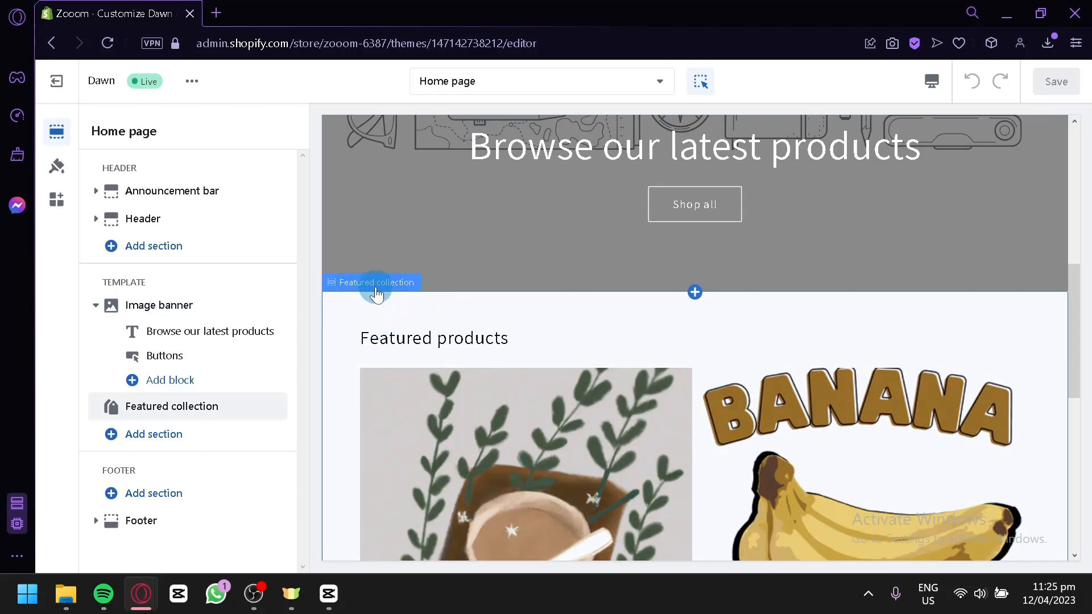
pyautogui.moveTo(214, 407)
pyautogui.scroll(-4, 381, 369)
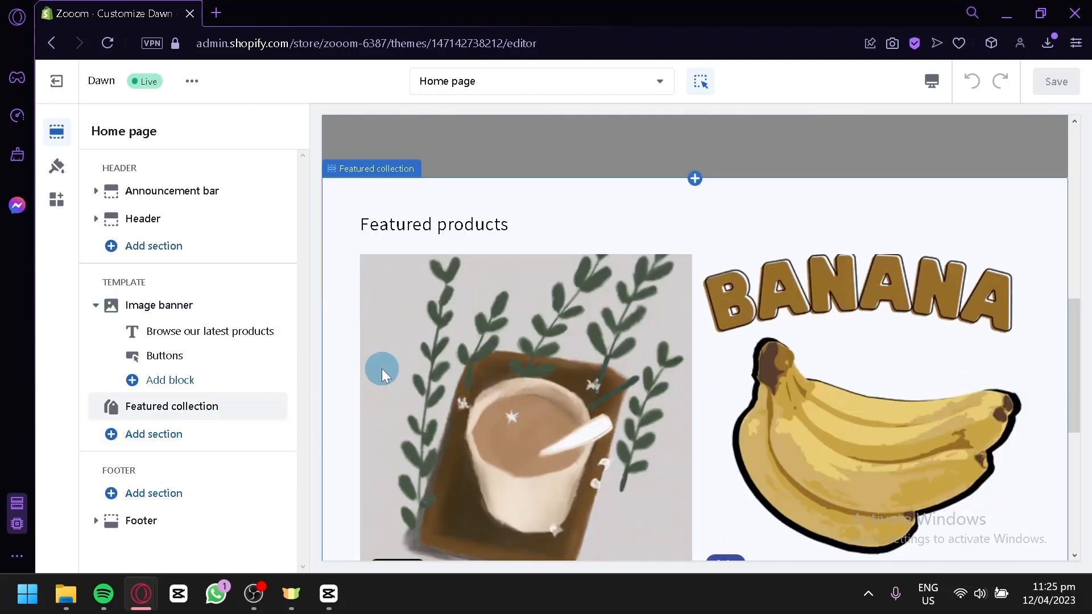
# Add a Collection list section below the home page's featured products and open its first collection block
pyautogui.click(209, 440)
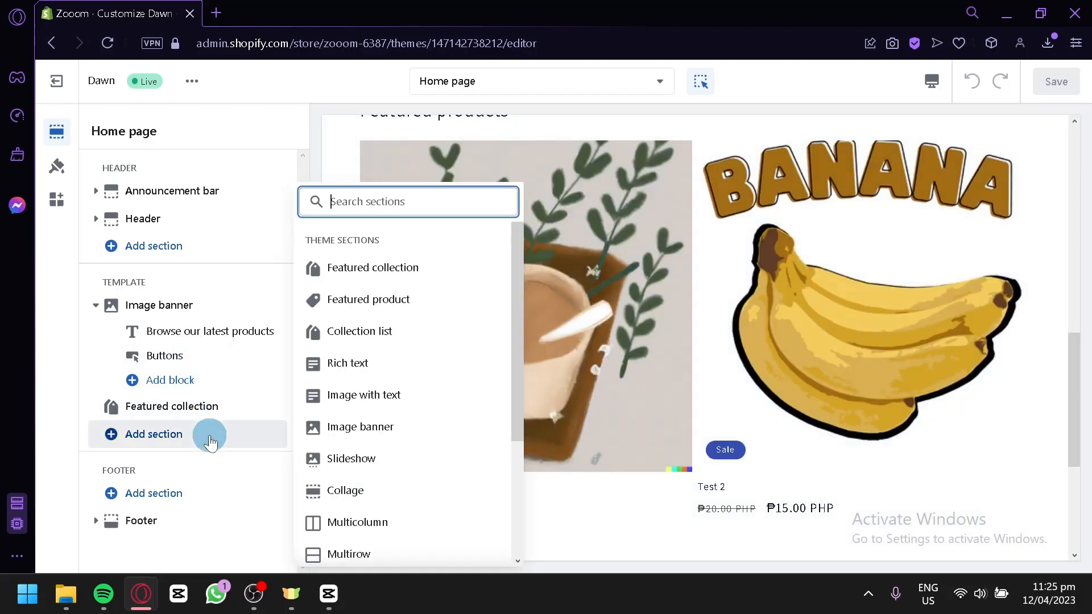
pyautogui.click(401, 333)
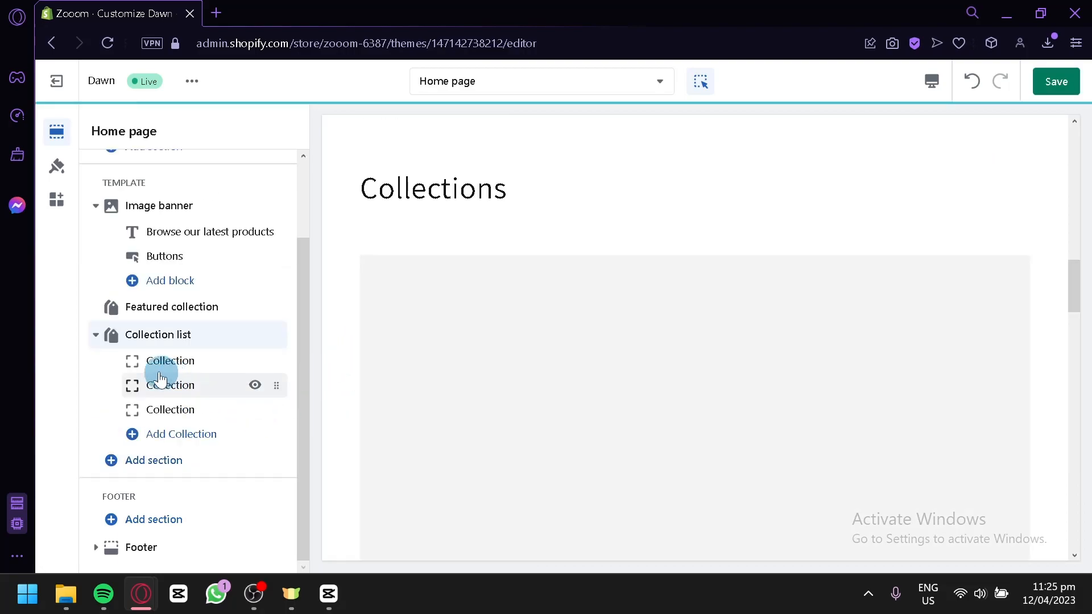
pyautogui.click(137, 364)
pyautogui.click(136, 367)
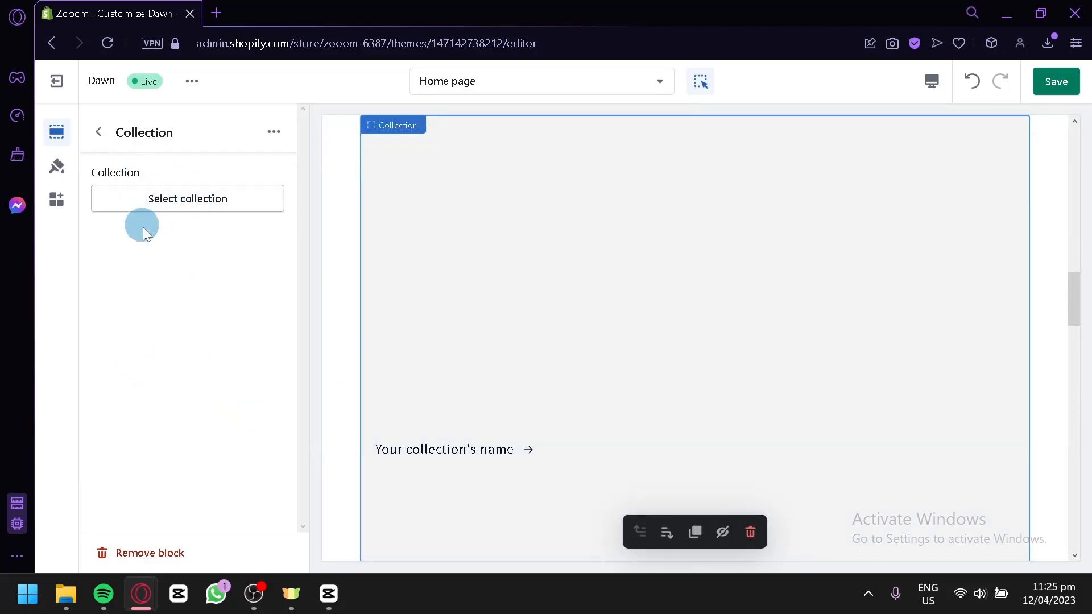
pyautogui.scroll(3, 693, 343)
pyautogui.scroll(-3, 577, 334)
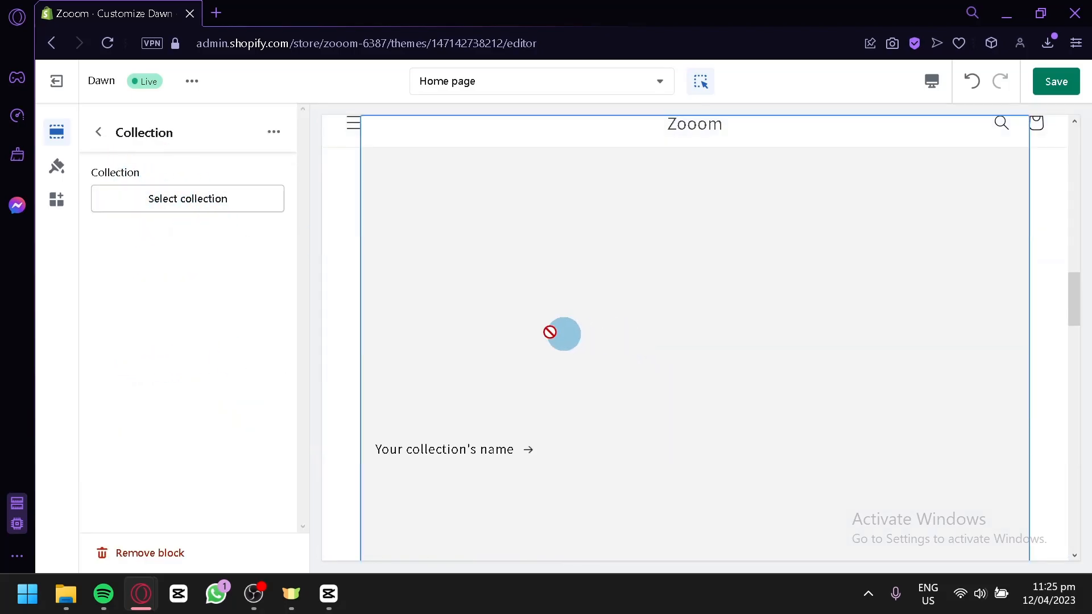
pyautogui.scroll(3, 551, 285)
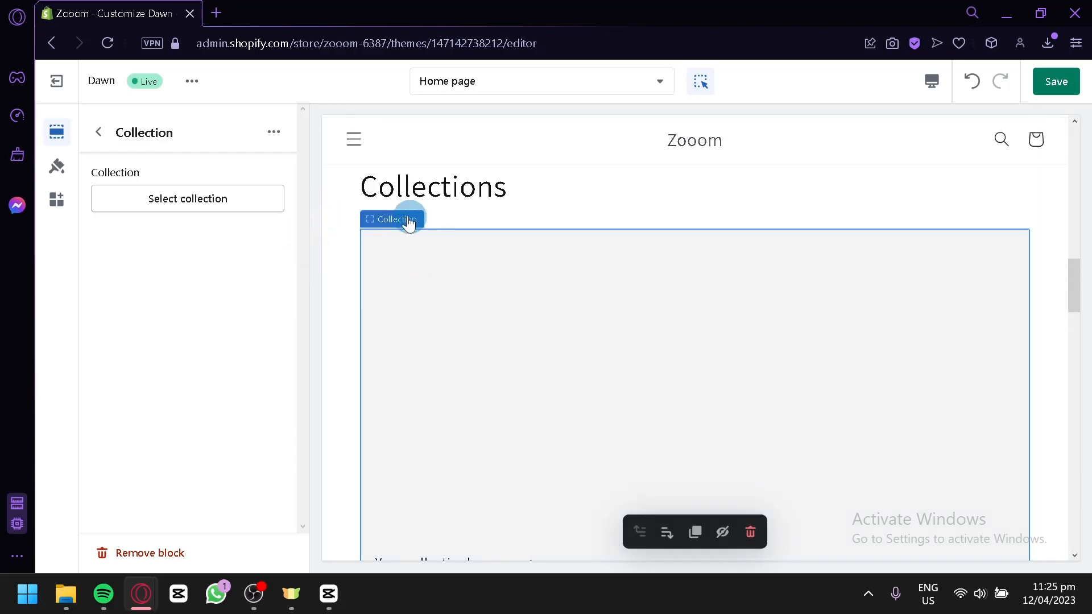
# Assign the "Featured new items" collection to the first block of the Collection list and return to the section overview
pyautogui.click(241, 204)
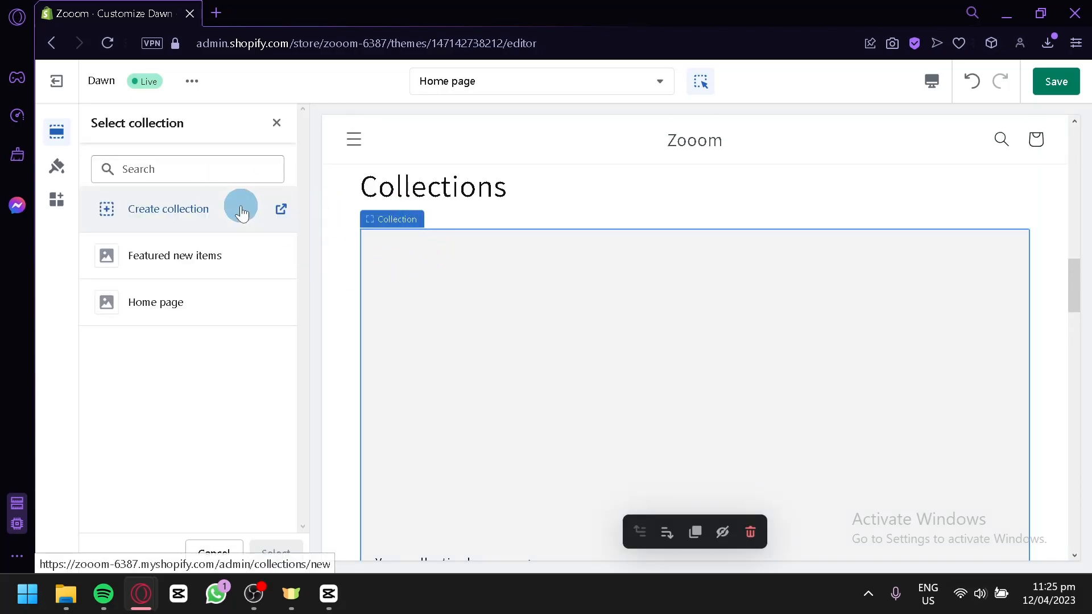
pyautogui.click(171, 262)
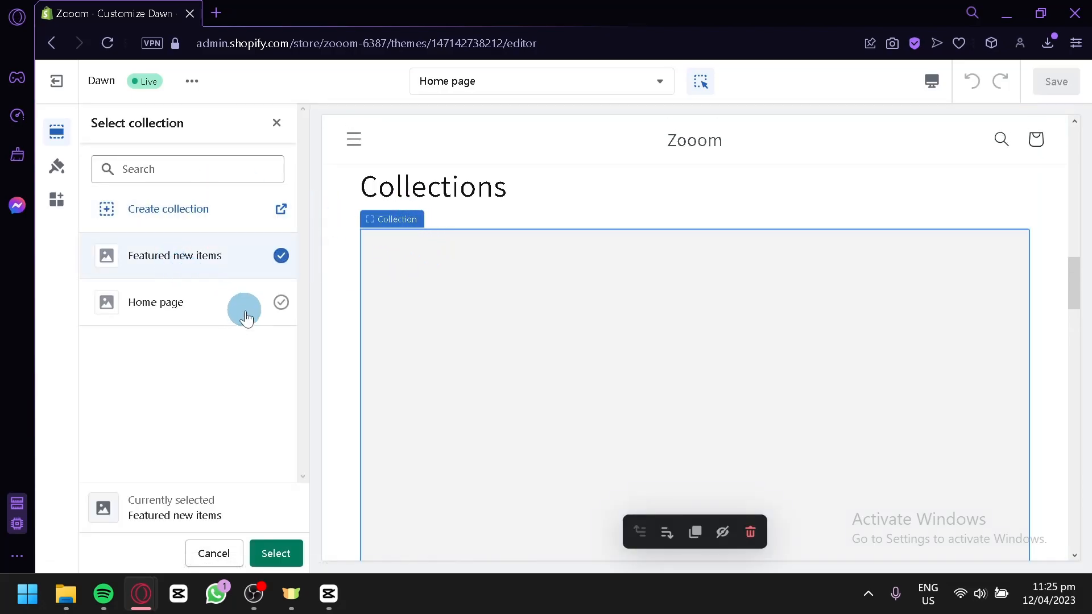
pyautogui.scroll(-5, 655, 358)
pyautogui.scroll(3, 656, 358)
pyautogui.scroll(-3, 630, 346)
pyautogui.scroll(3, 630, 346)
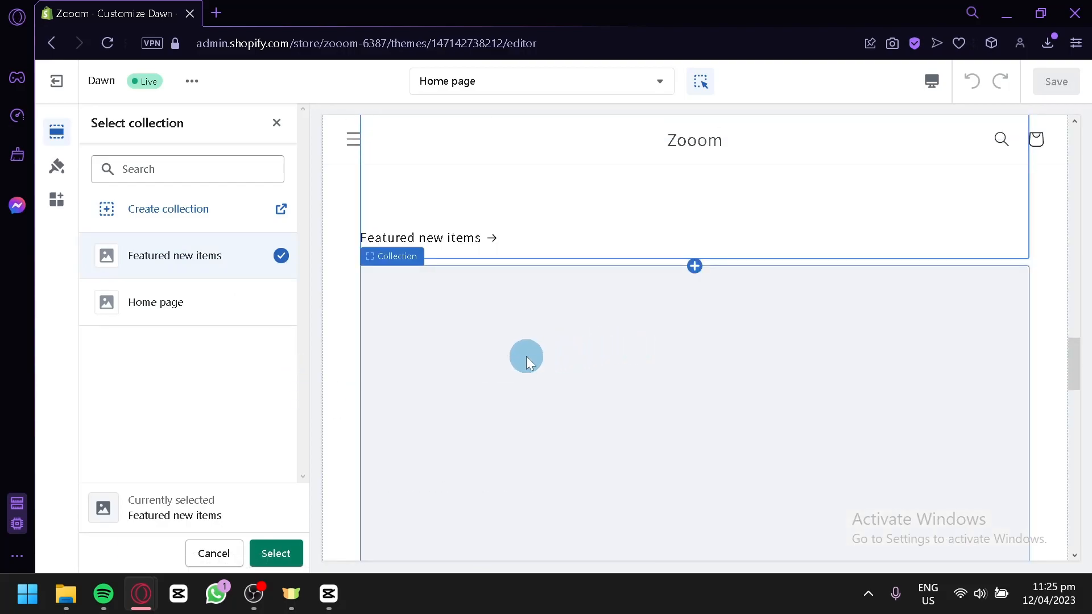
pyautogui.click(276, 553)
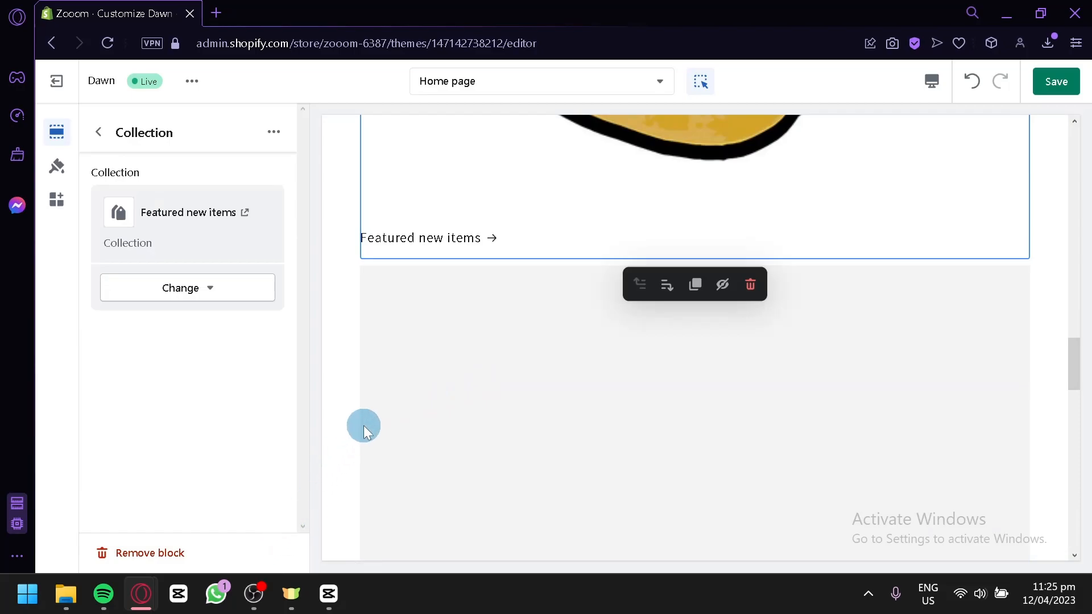
pyautogui.scroll(4, 363, 426)
pyautogui.click(98, 132)
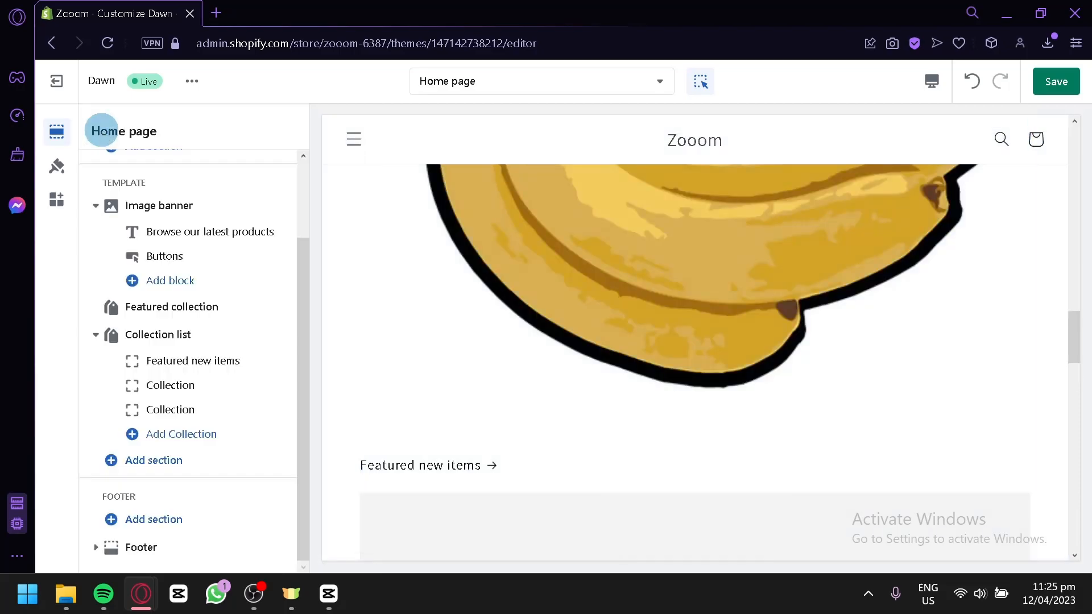
# Change the Collection list section's heading to "Featured product" and return to the section overview
pyautogui.scroll(-6, 531, 394)
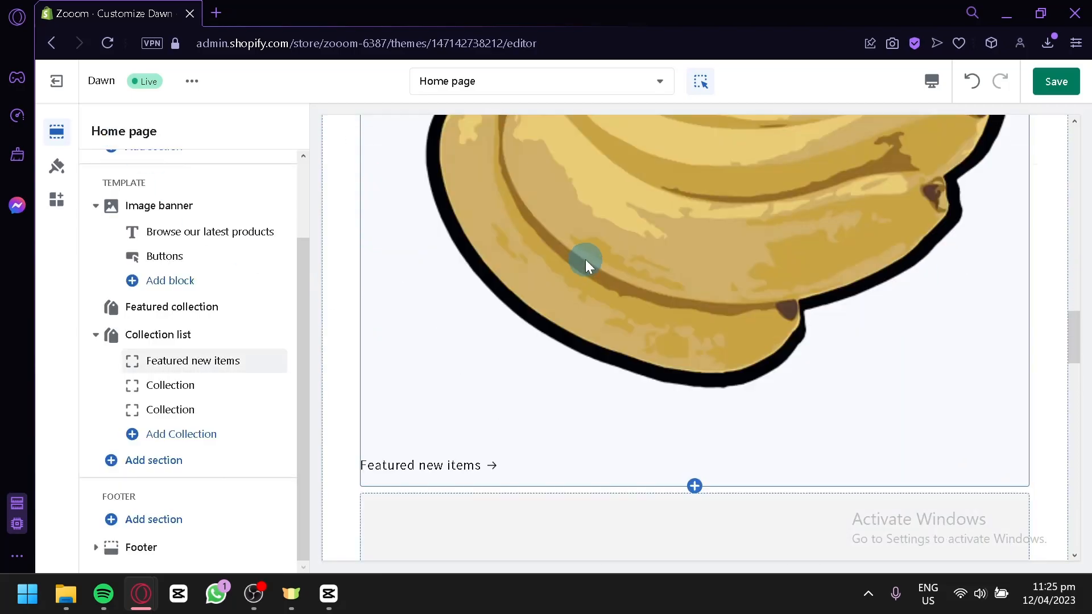
pyautogui.scroll(-4, 523, 284)
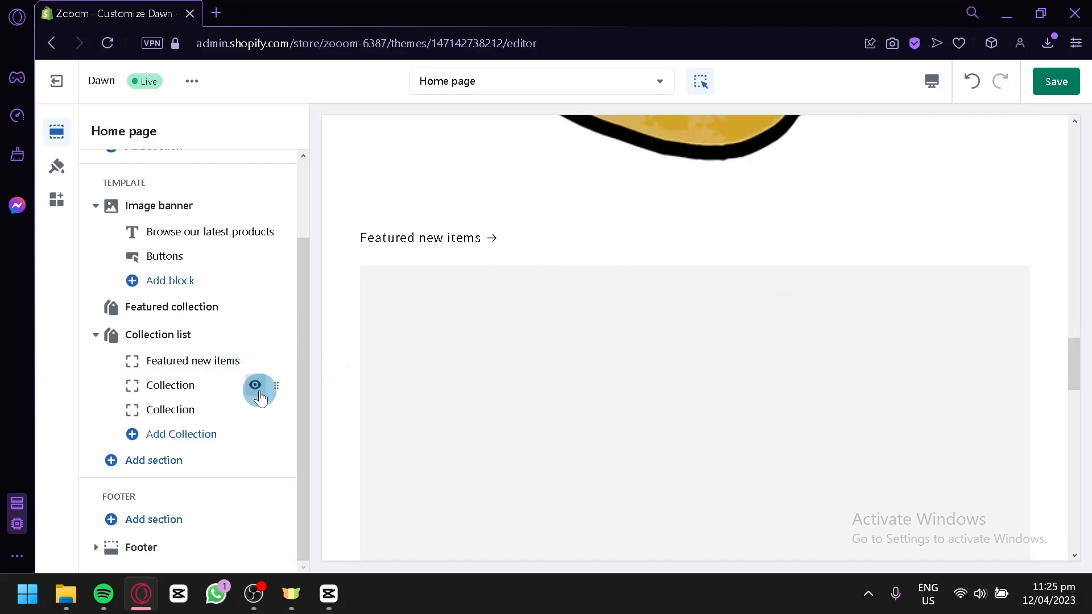
pyautogui.scroll(4, 449, 340)
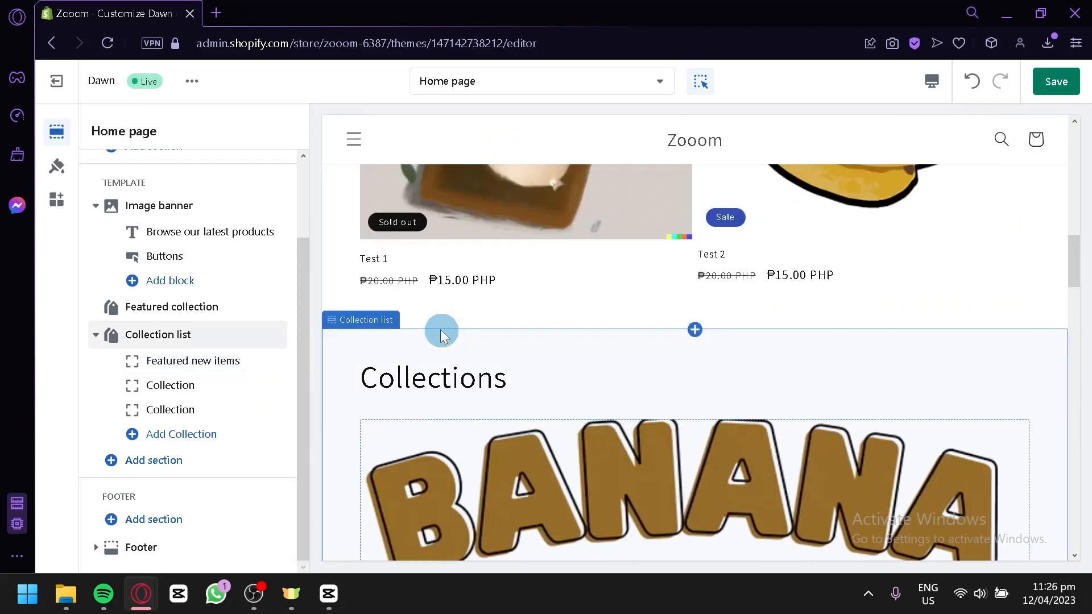
pyautogui.click(435, 378)
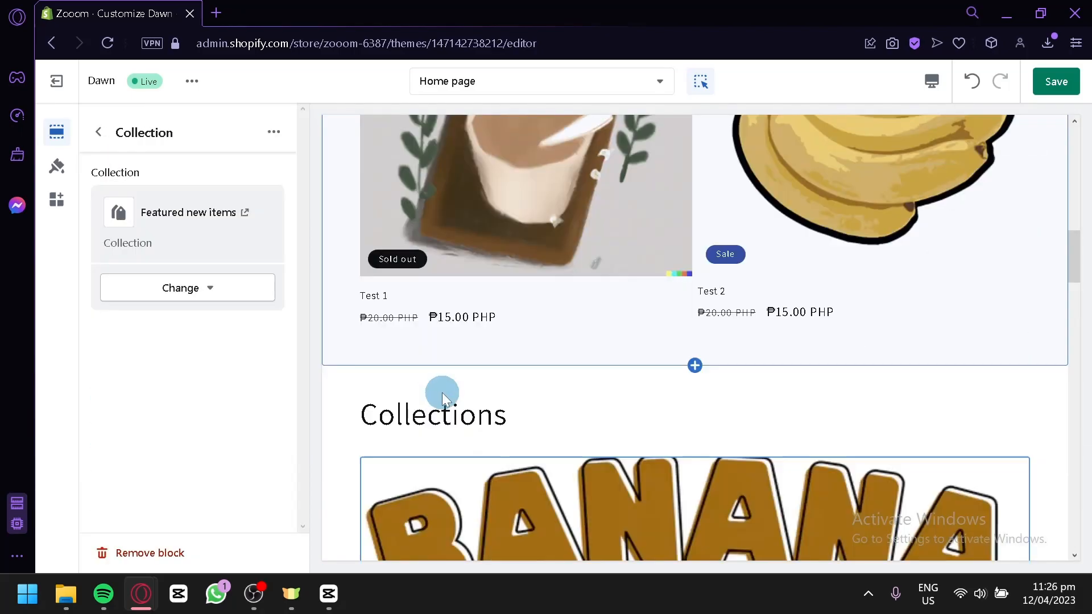
pyautogui.doubleClick(462, 417)
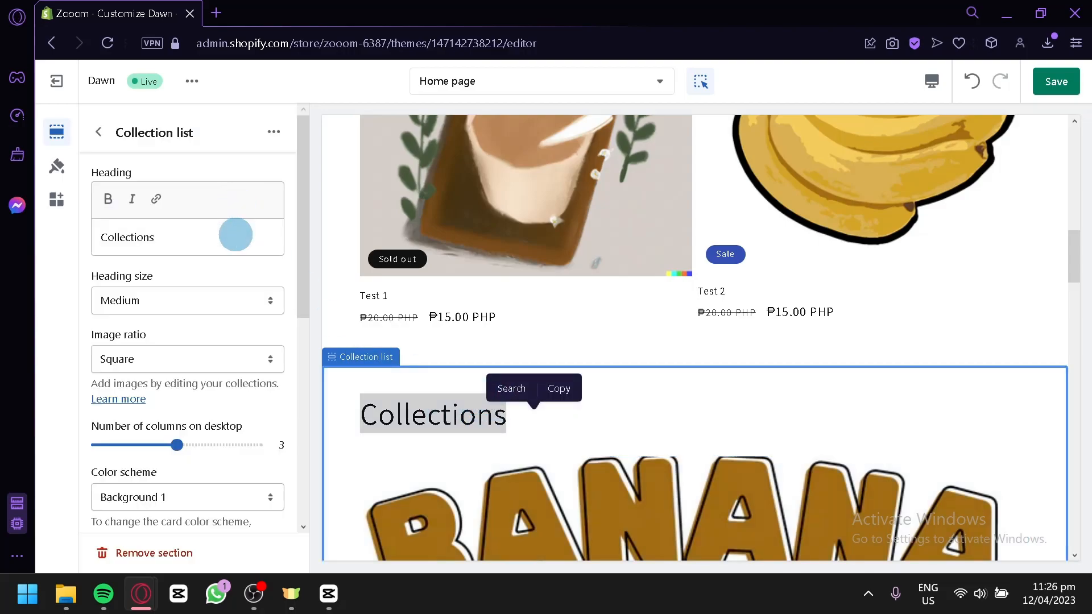
pyautogui.click(238, 235)
pyautogui.write('Featured product')
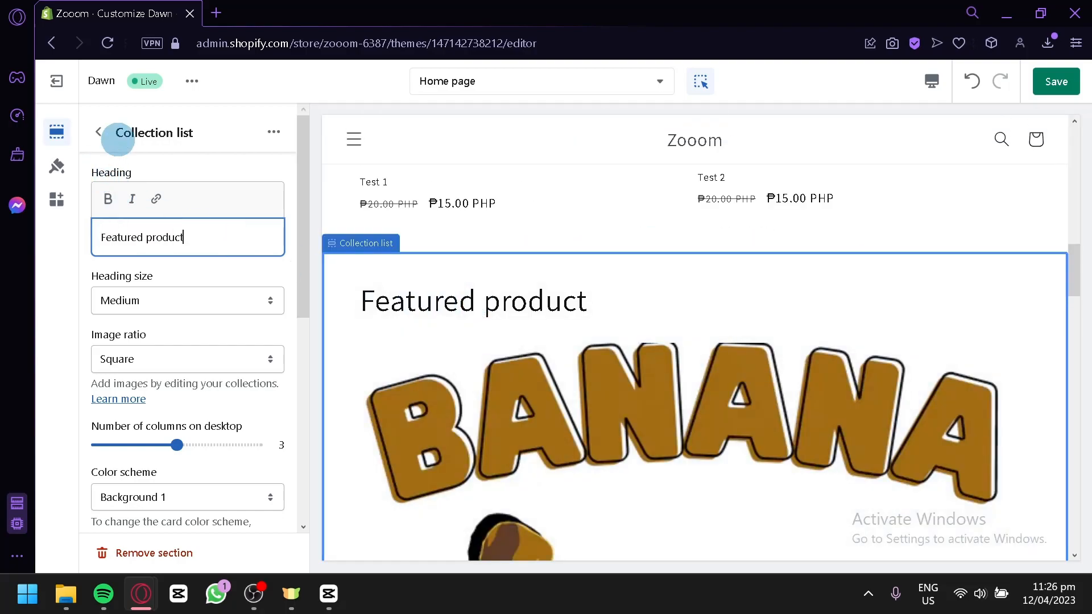
pyautogui.click(102, 134)
# Compare the Featured collection section with the Collection list section, and remove the Collection list from the home page
pyautogui.scroll(5, 541, 414)
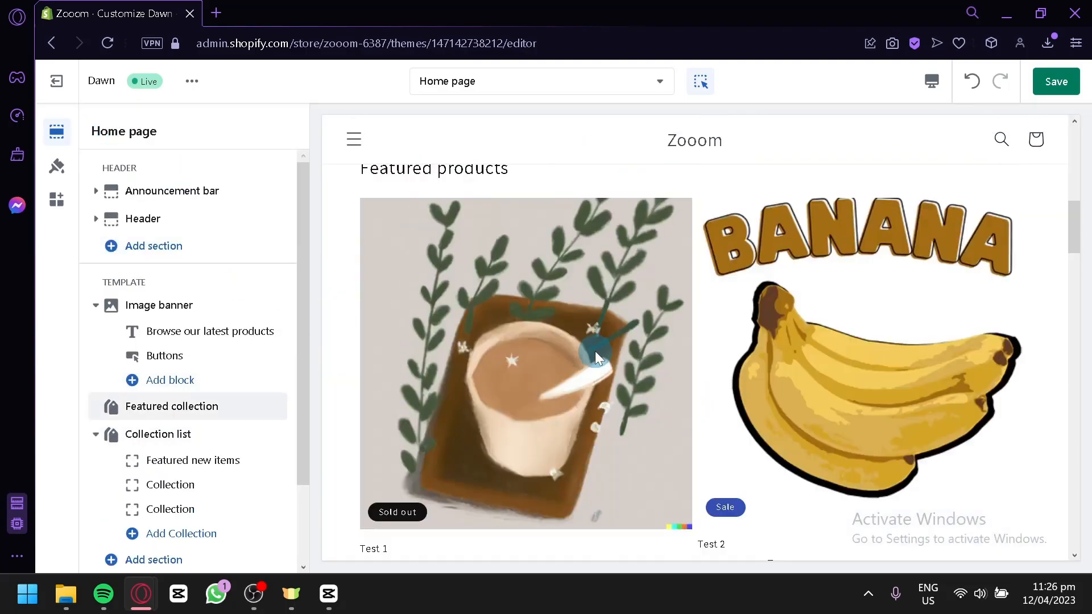
pyautogui.scroll(2, 525, 286)
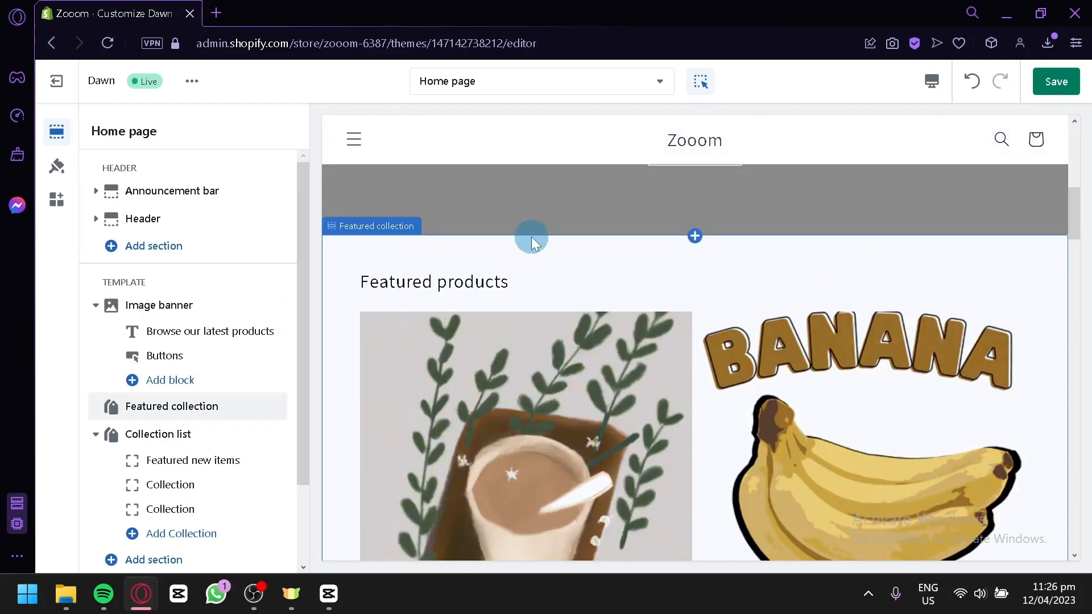
pyautogui.scroll(-4, 533, 233)
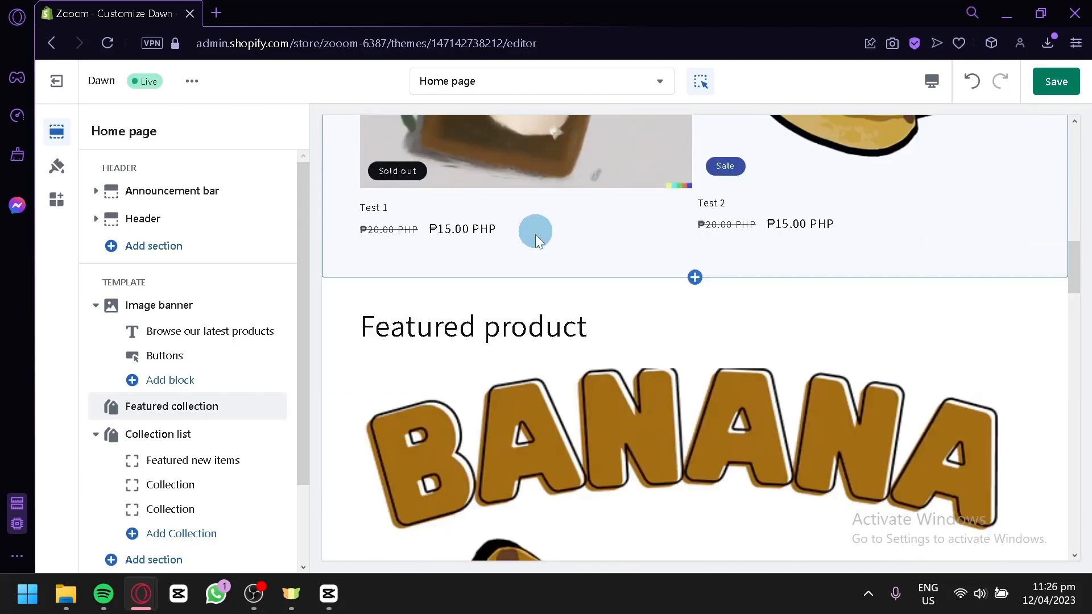
pyautogui.click(586, 335)
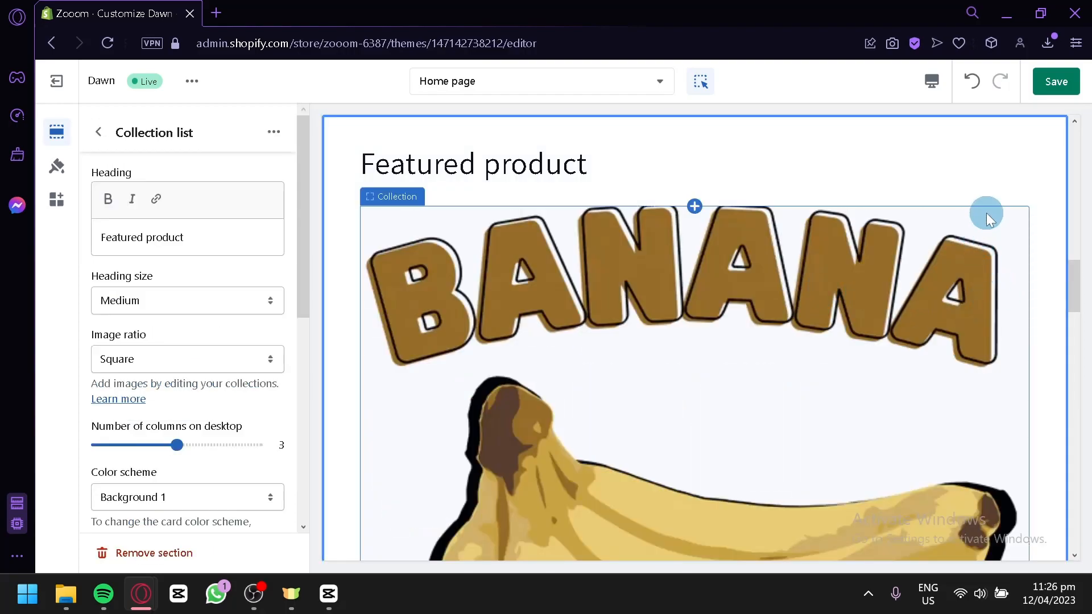
pyautogui.scroll(2, 546, 404)
pyautogui.moveTo(103, 594)
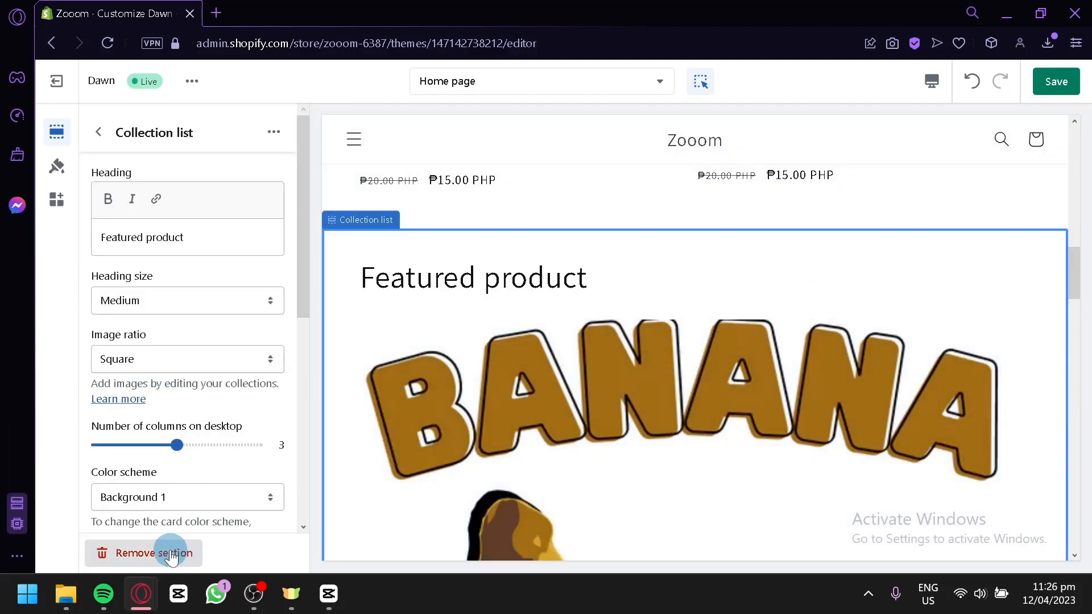
pyautogui.click(169, 551)
# Remove the existing Featured collection section titled "Featured products" from the home page template
pyautogui.scroll(6, 514, 367)
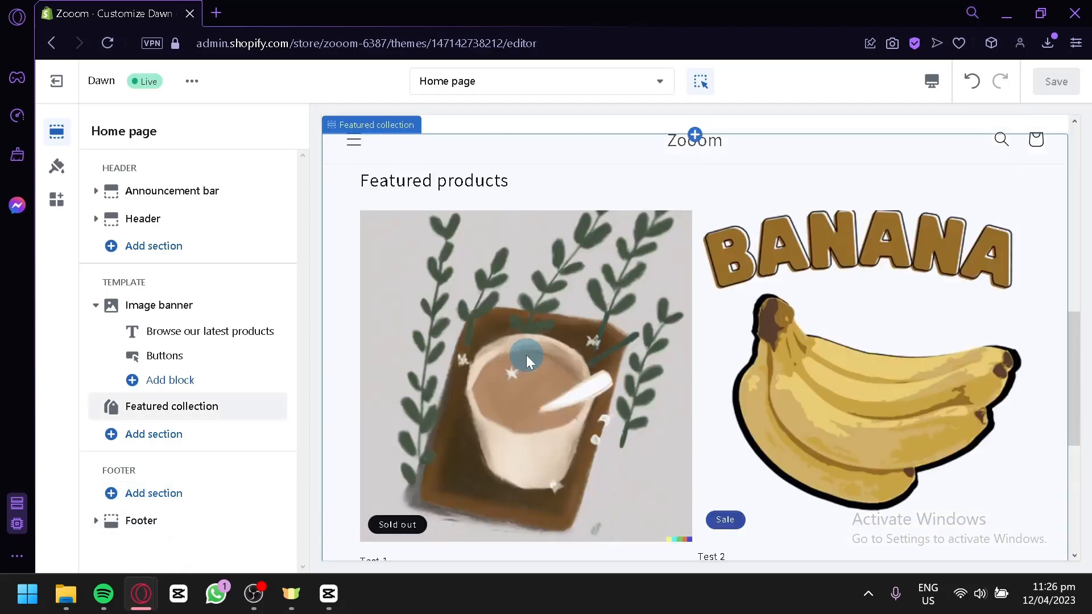
pyautogui.click(195, 408)
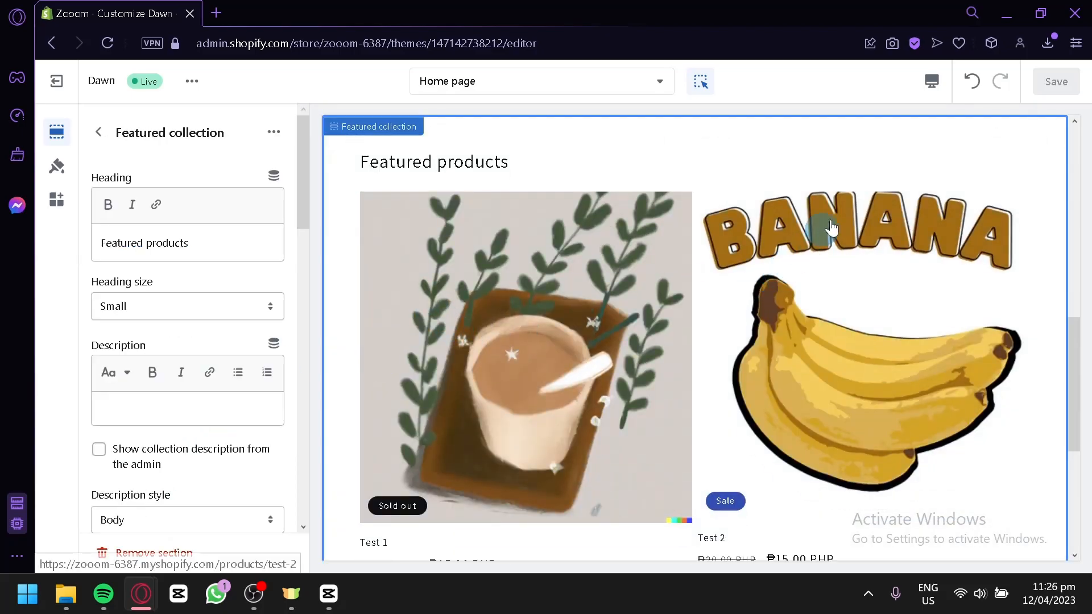
pyautogui.click(160, 552)
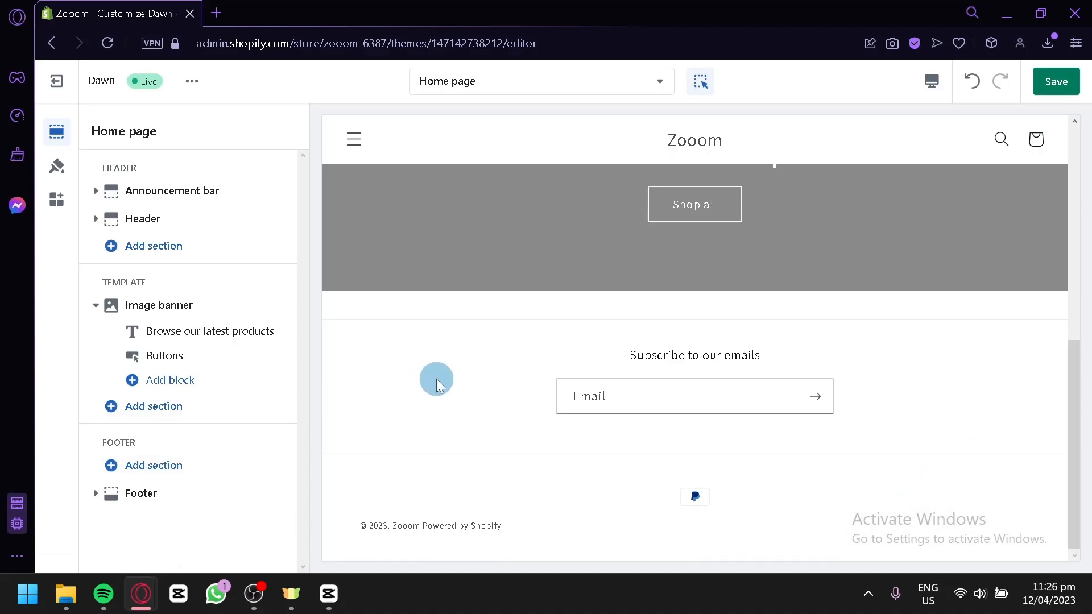
# Add a new Featured collection section below the image banner in the home page template
pyautogui.click(154, 407)
pyautogui.write('cate')
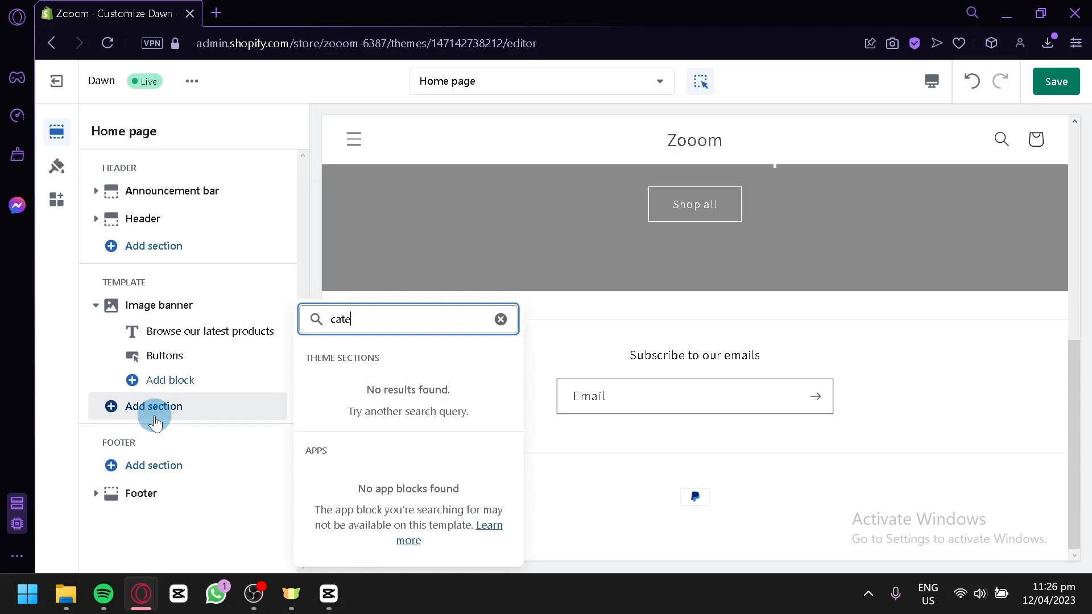
pyautogui.press('BackSpace')
pyautogui.press('BackSpace')
pyautogui.press('BackSpace')
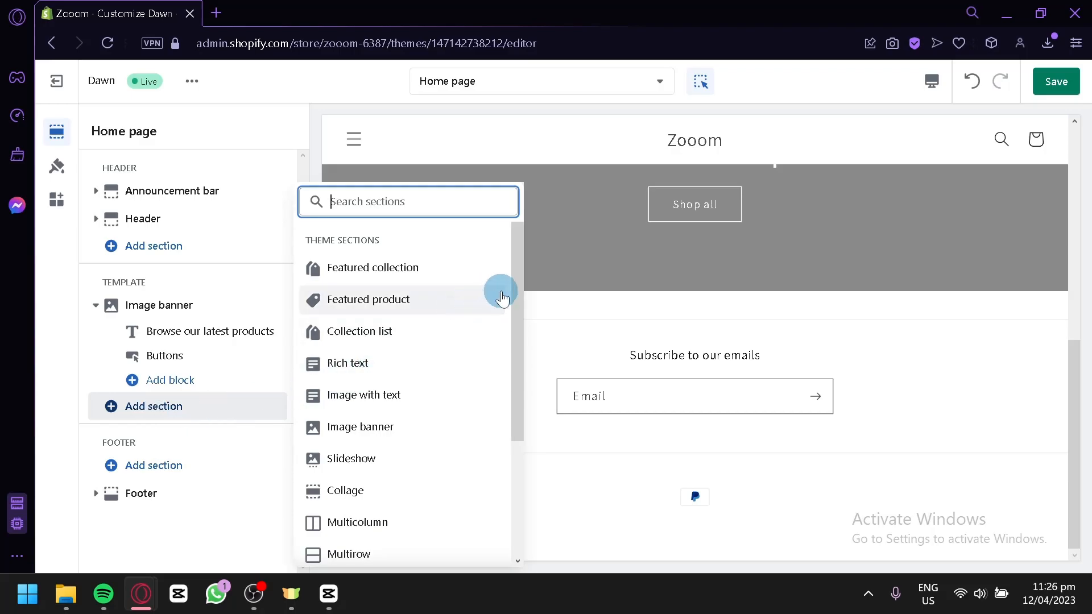
pyautogui.click(439, 265)
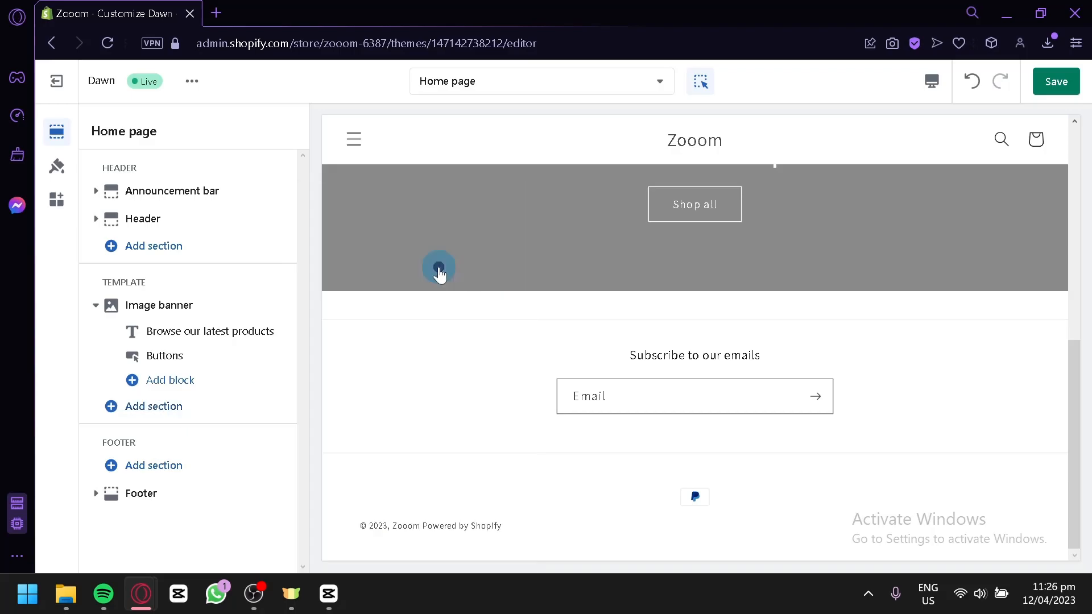
pyautogui.scroll(-8, 510, 357)
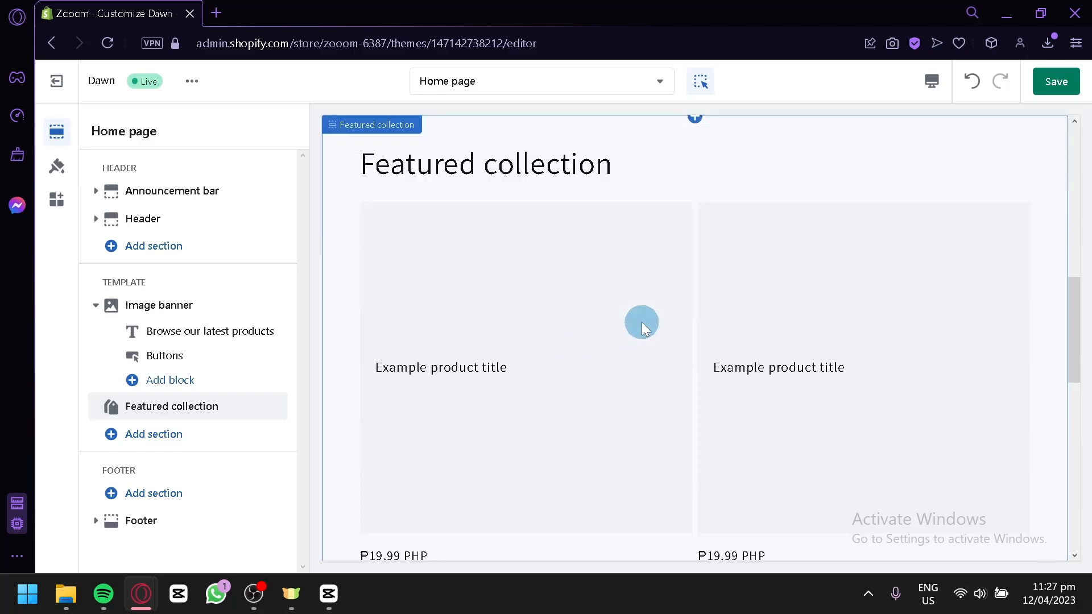
# Assign the "Featured new items" collection to the new Featured collection section on the home page
pyautogui.scroll(6, 876, 332)
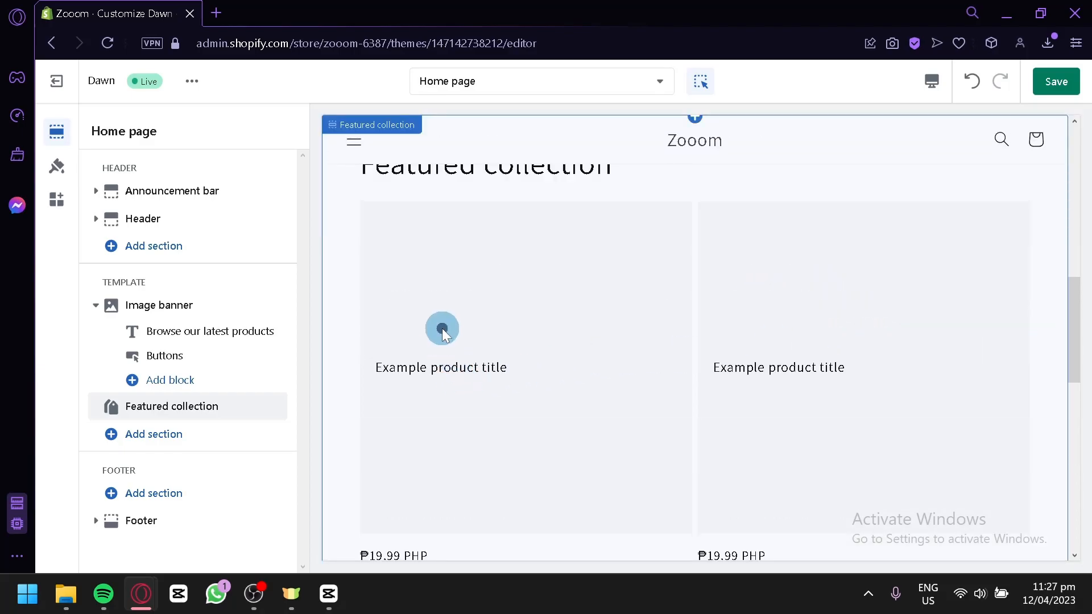
pyautogui.click(442, 330)
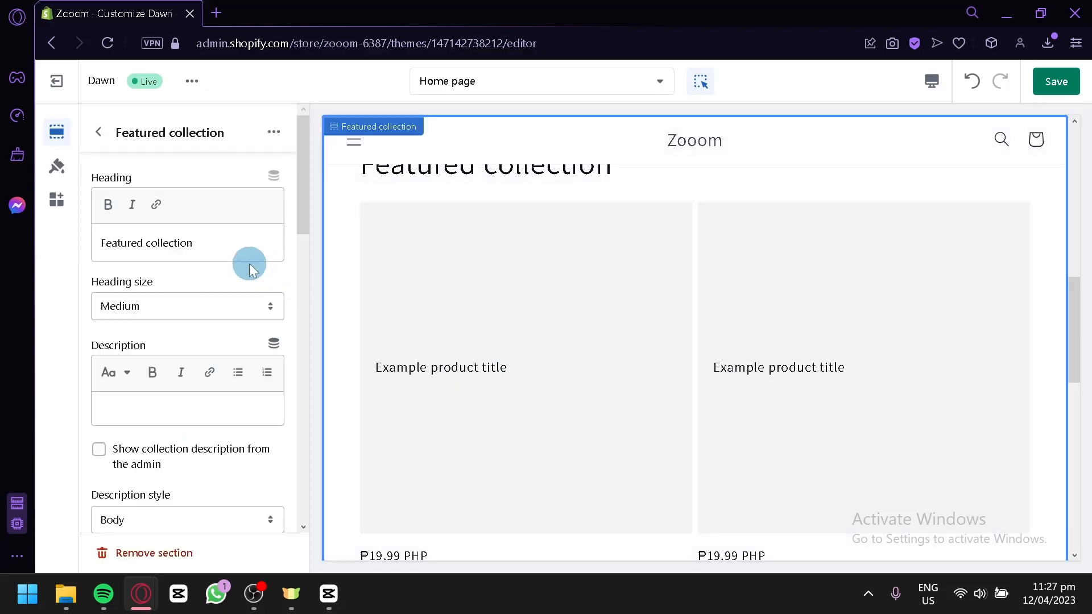
pyautogui.moveTo(302, 211); pyautogui.dragTo(302, 284)
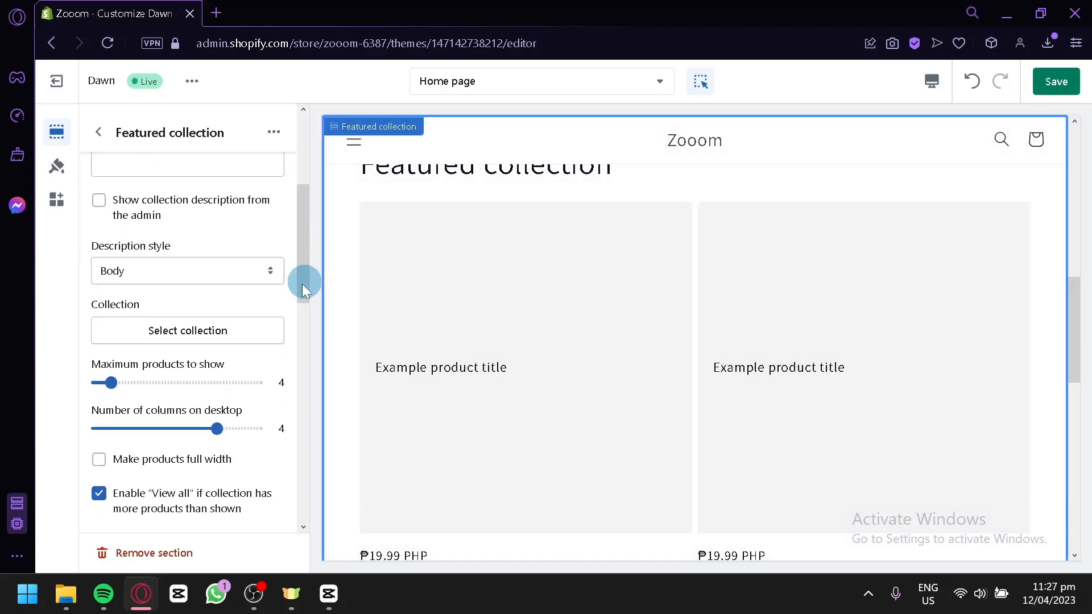
pyautogui.click(145, 326)
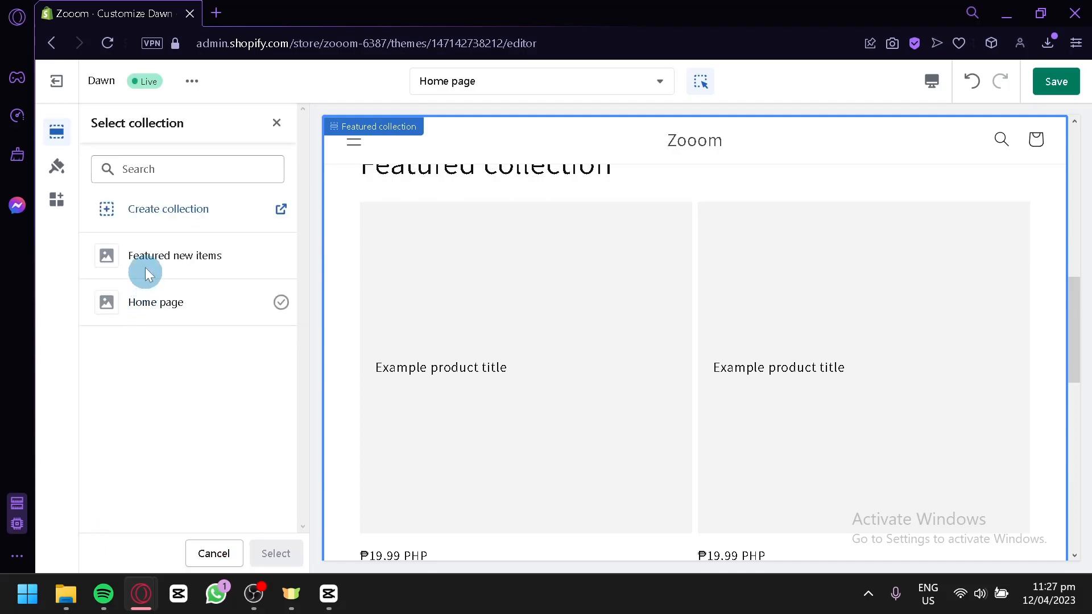
pyautogui.click(141, 256)
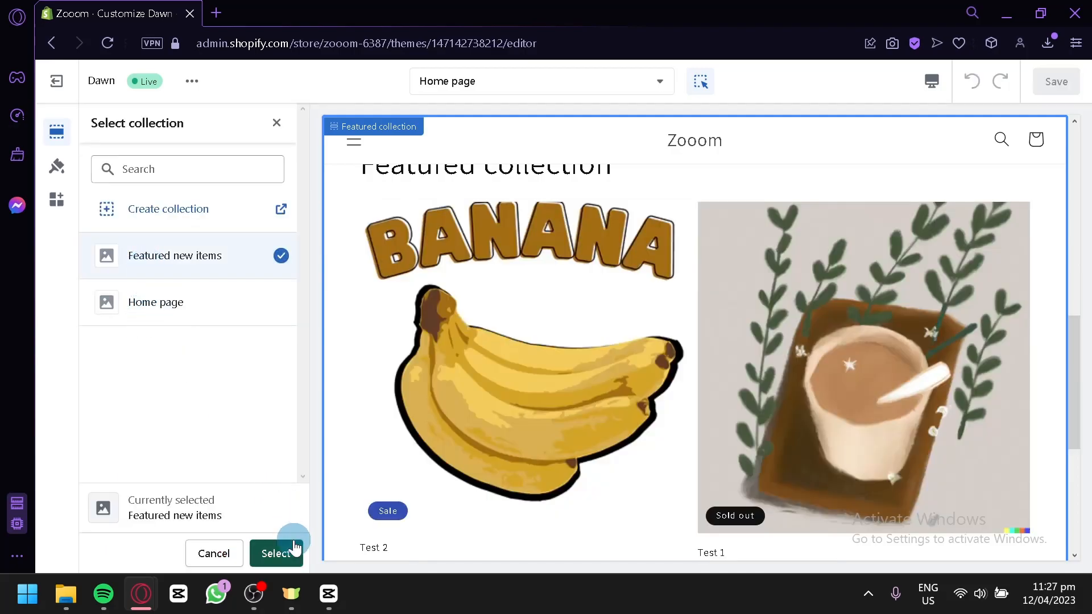
pyautogui.click(286, 554)
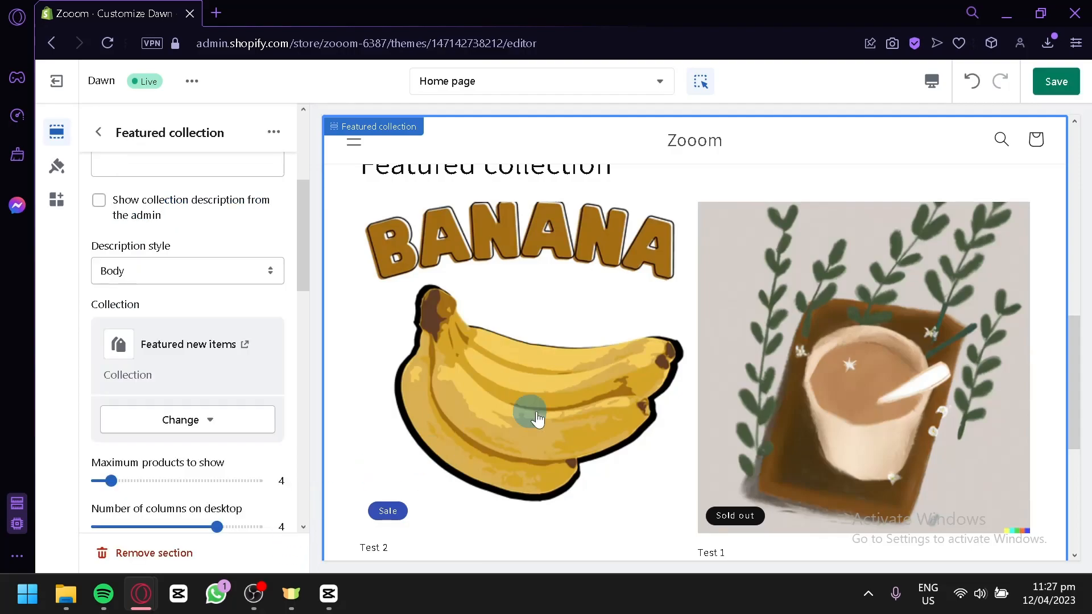
# Change the Featured collection section's heading to "Product category" and save the home page changes
pyautogui.scroll(-4, 506, 315)
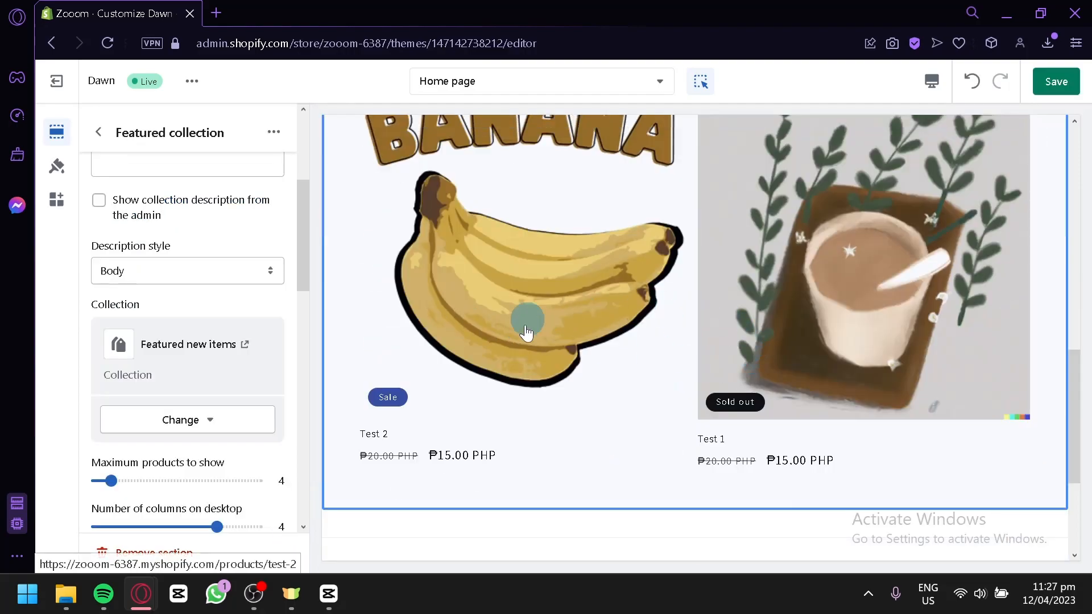
pyautogui.scroll(2, 864, 265)
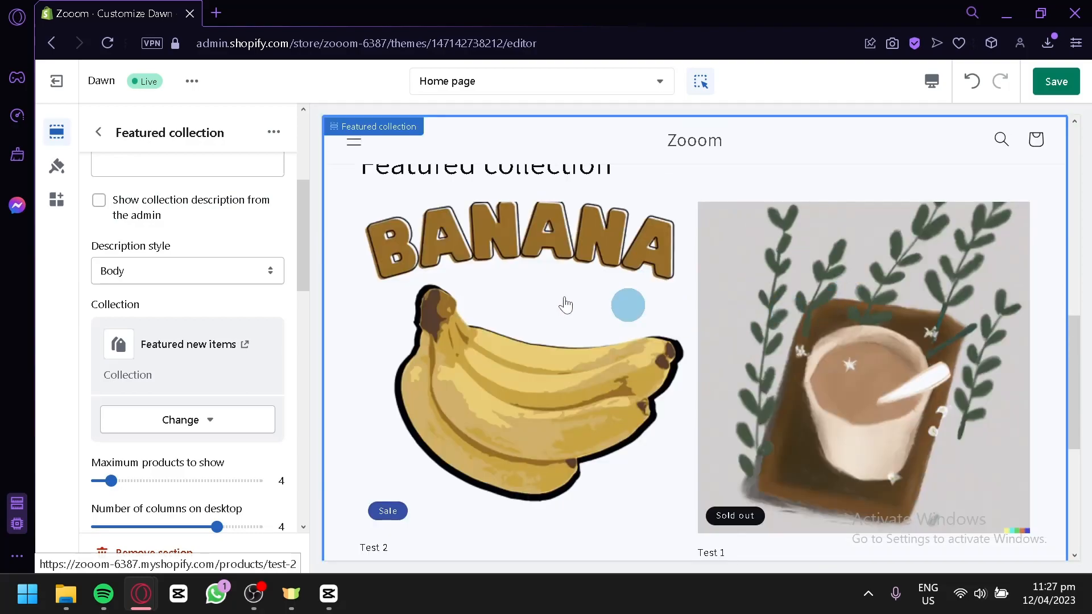
pyautogui.scroll(4, 216, 273)
pyautogui.moveTo(218, 223); pyautogui.dragTo(94, 221)
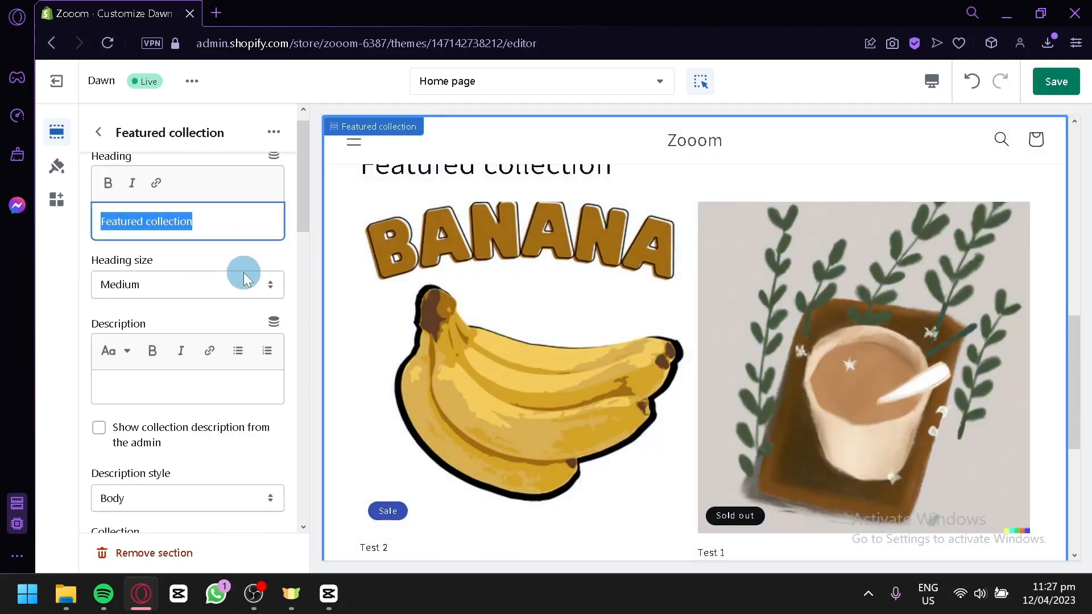
pyautogui.write('Product category')
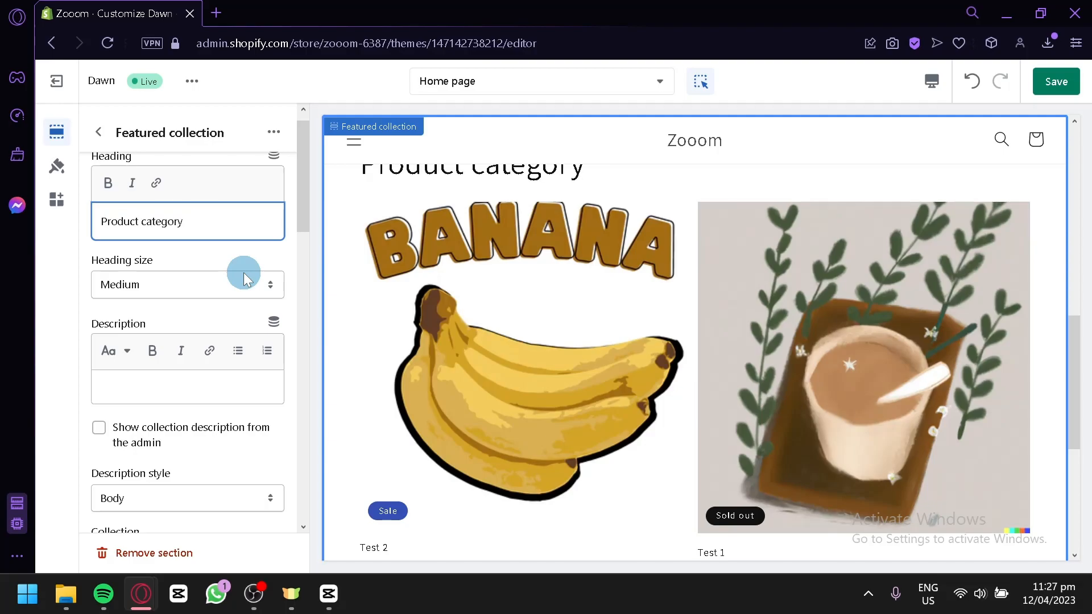
pyautogui.scroll(1, 207, 463)
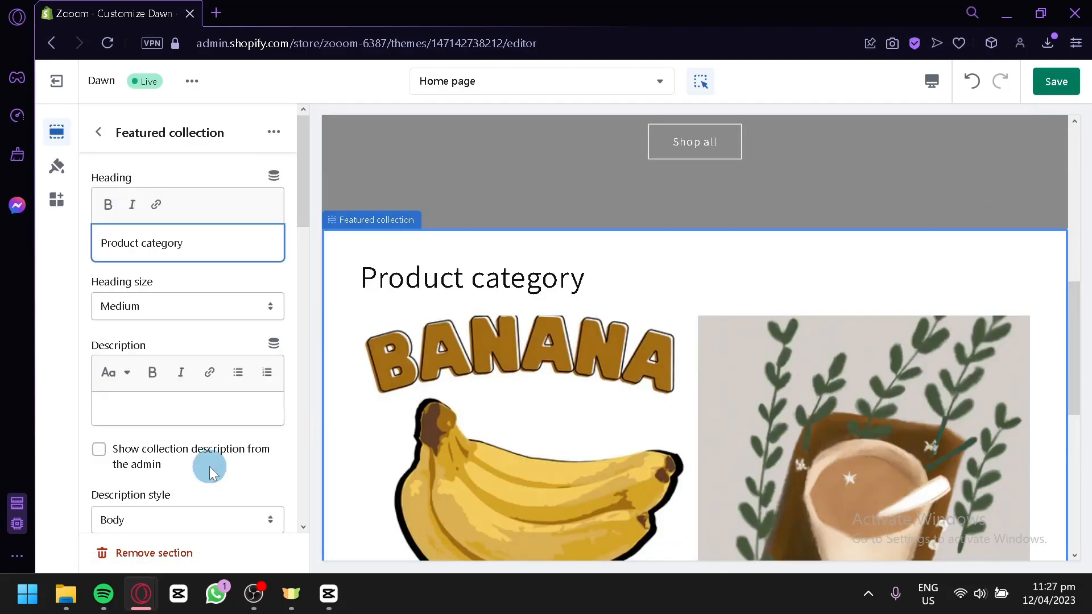
pyautogui.click(97, 127)
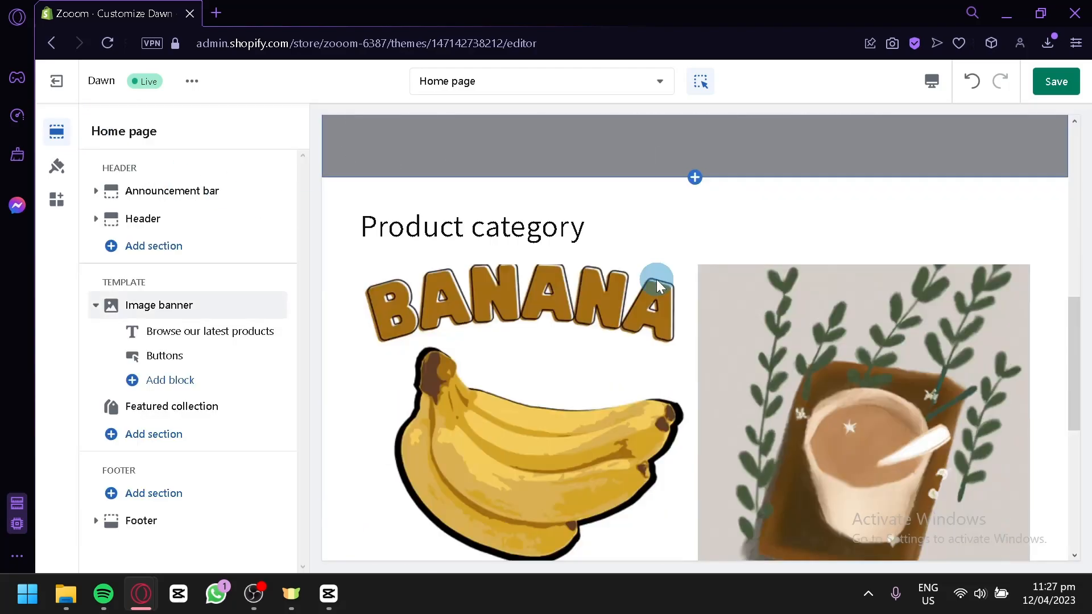
pyautogui.scroll(-5, 513, 253)
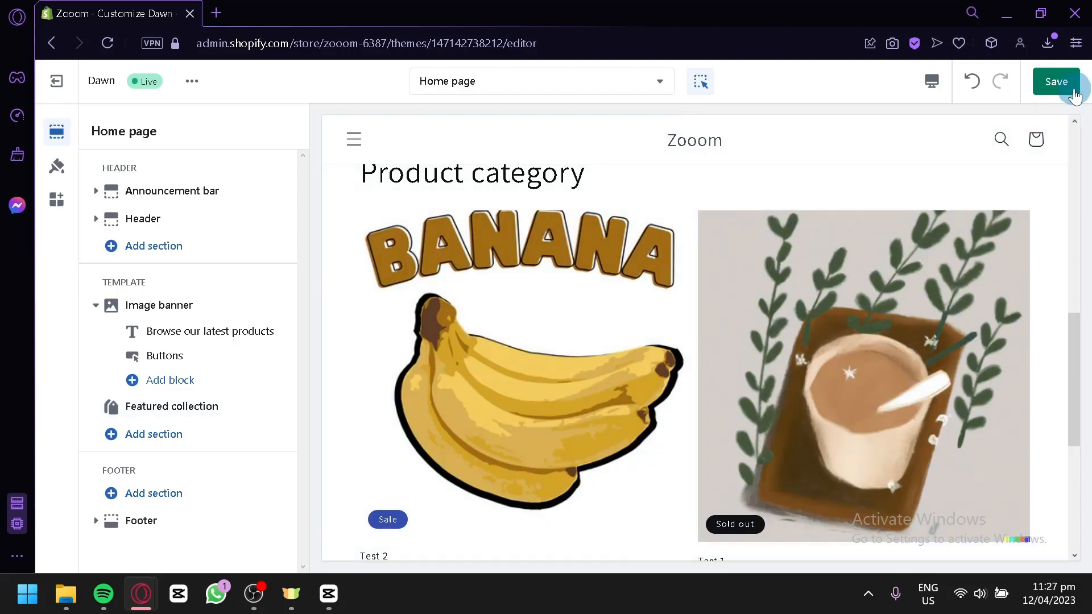
pyautogui.click(1059, 85)
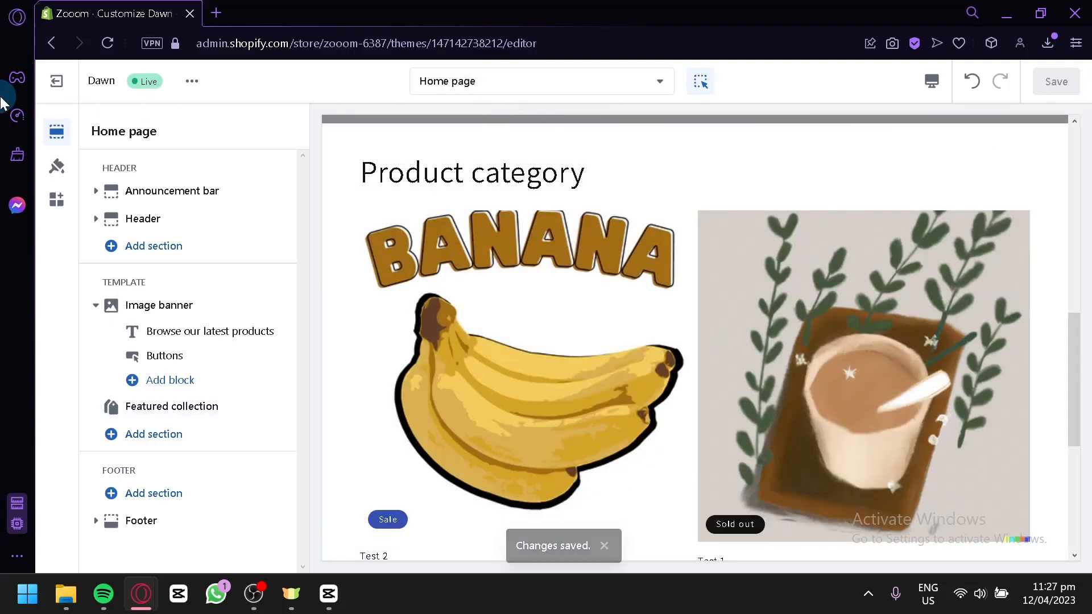
# View the live storefront and open the Test 2 product from the home page's Product category section
pyautogui.click(192, 83)
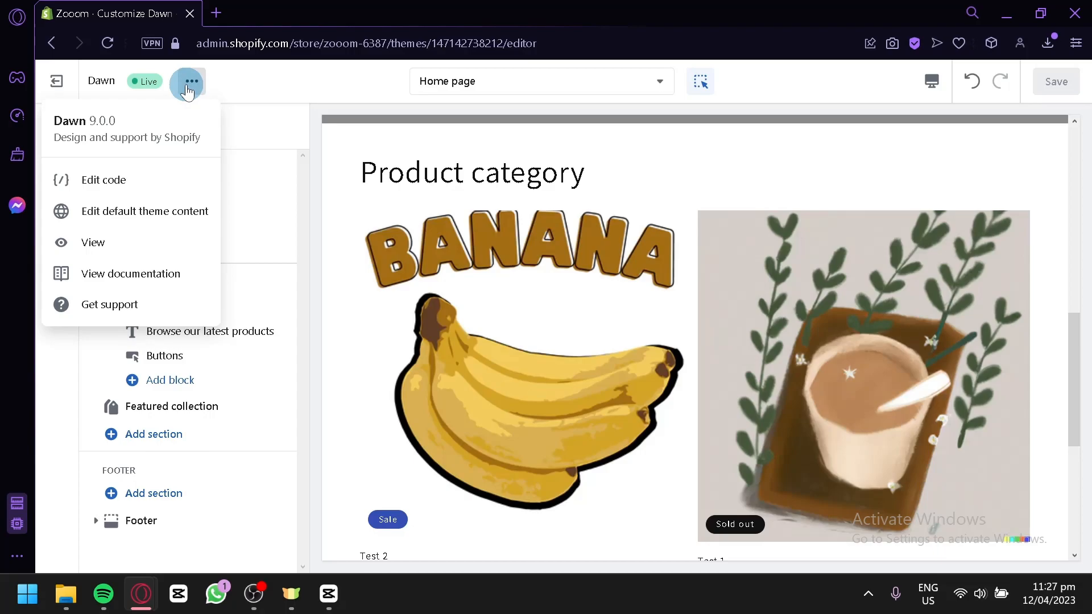
pyautogui.click(127, 248)
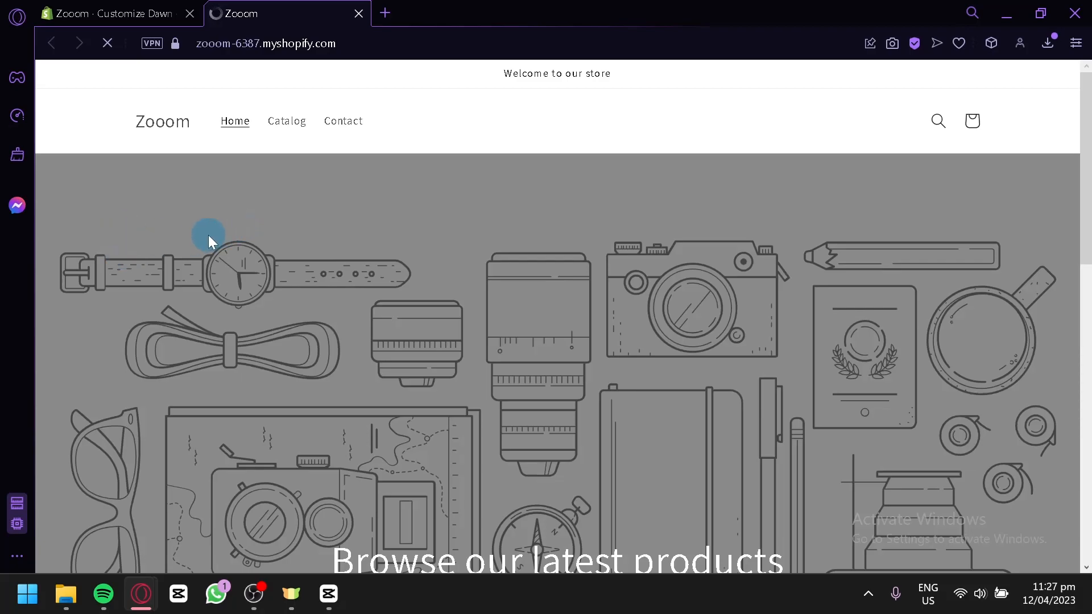
pyautogui.scroll(-6, 208, 235)
pyautogui.scroll(-4, 208, 234)
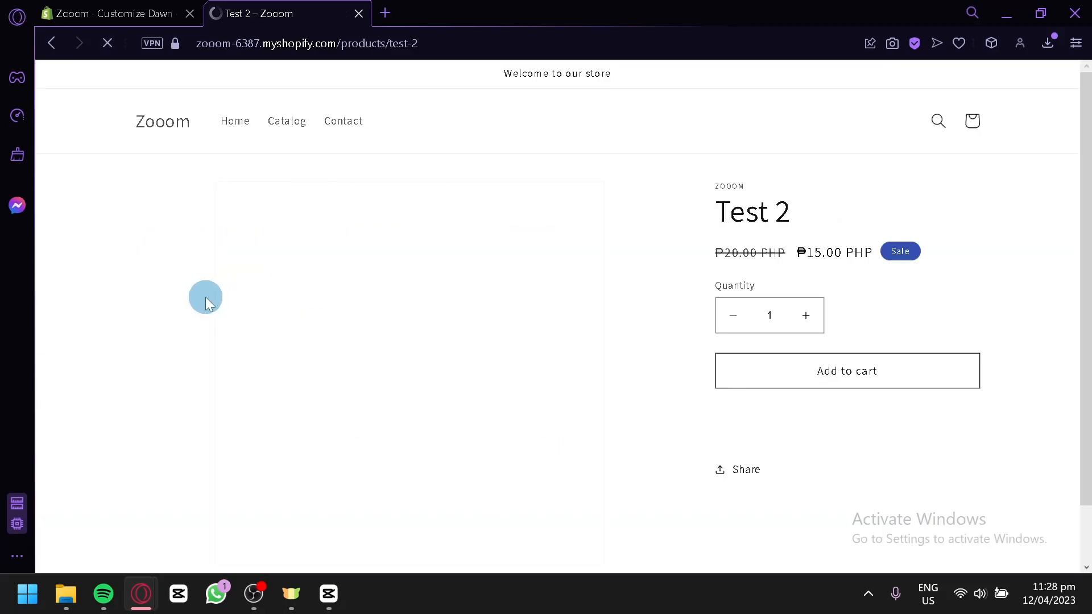
# Examine the Test 2 product page on the storefront and return to the Dawn theme editor
pyautogui.scroll(-2, 344, 282)
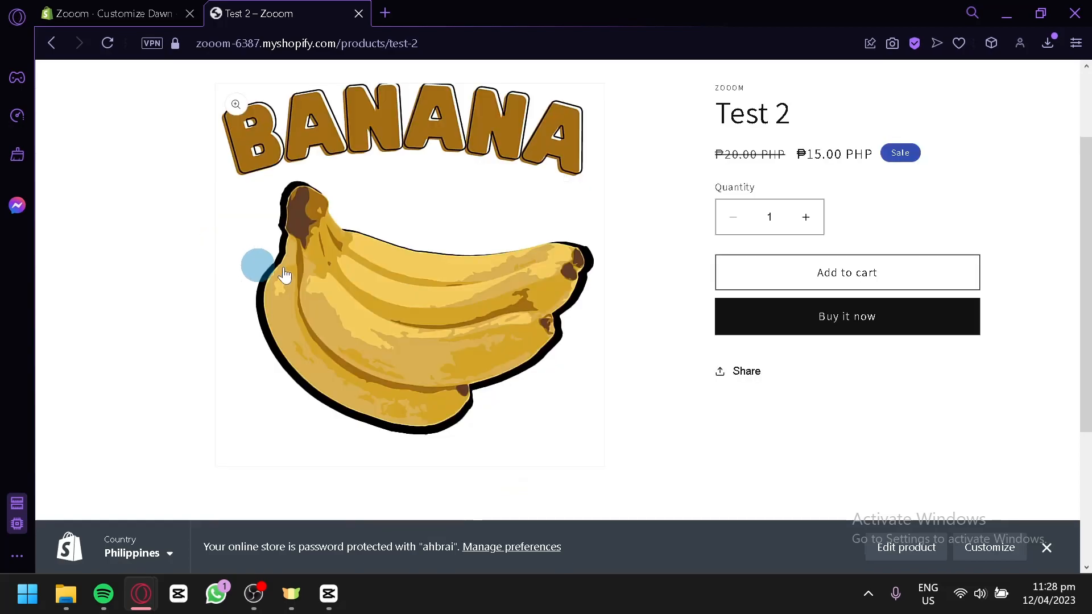
pyautogui.scroll(3, 410, 191)
pyautogui.scroll(-2, 191, 291)
pyautogui.scroll(2, 191, 291)
pyautogui.click(120, 7)
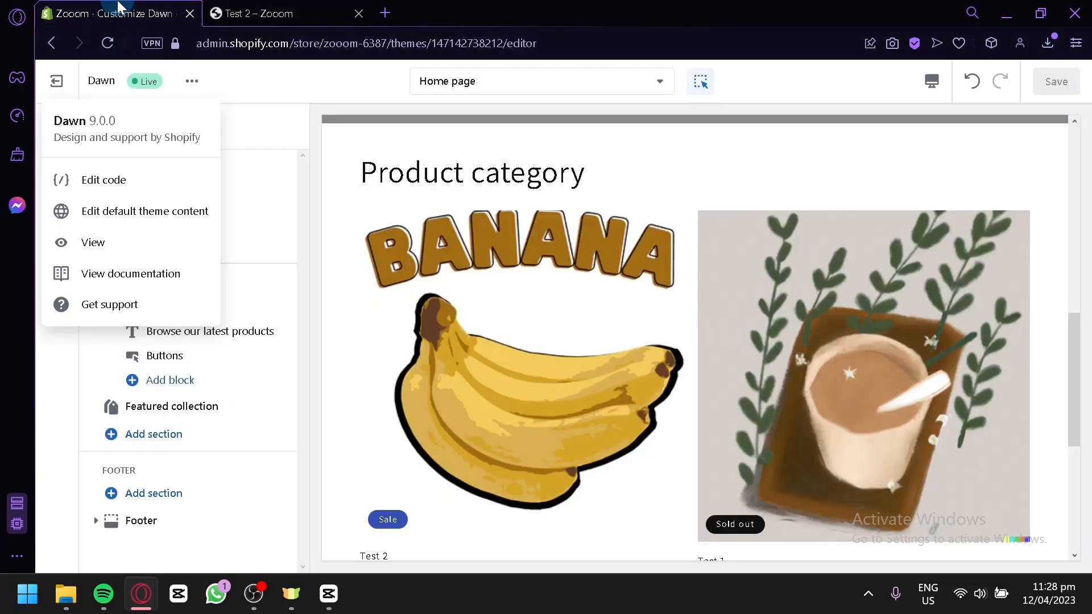